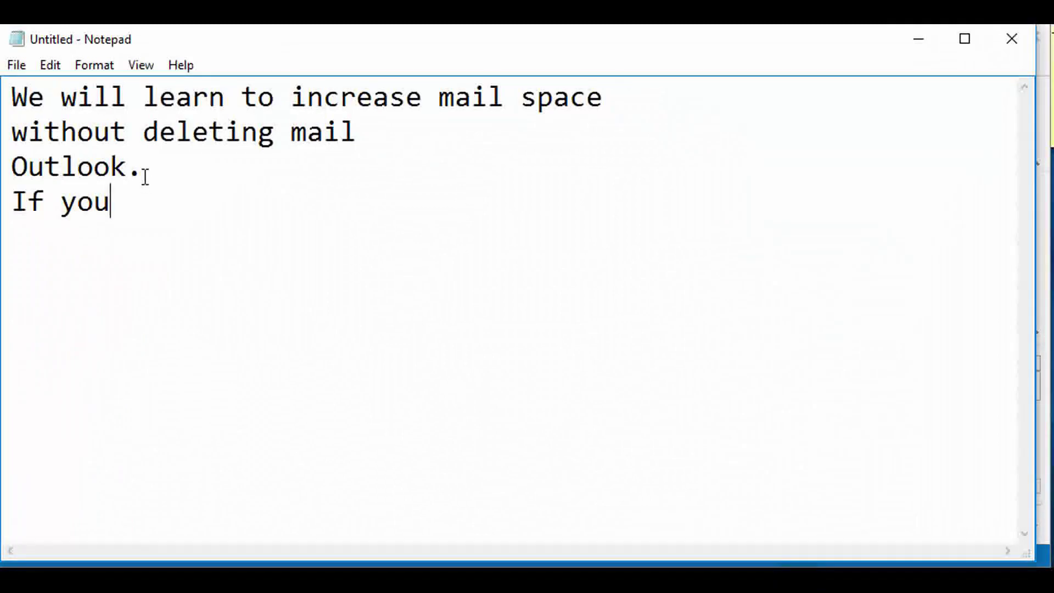
Step: Delete the introductory lines about increasing mail space and complete the remaining line as "If you use exchange server."
drag(145, 177, 11, 91)
key(Delete)
text(us)
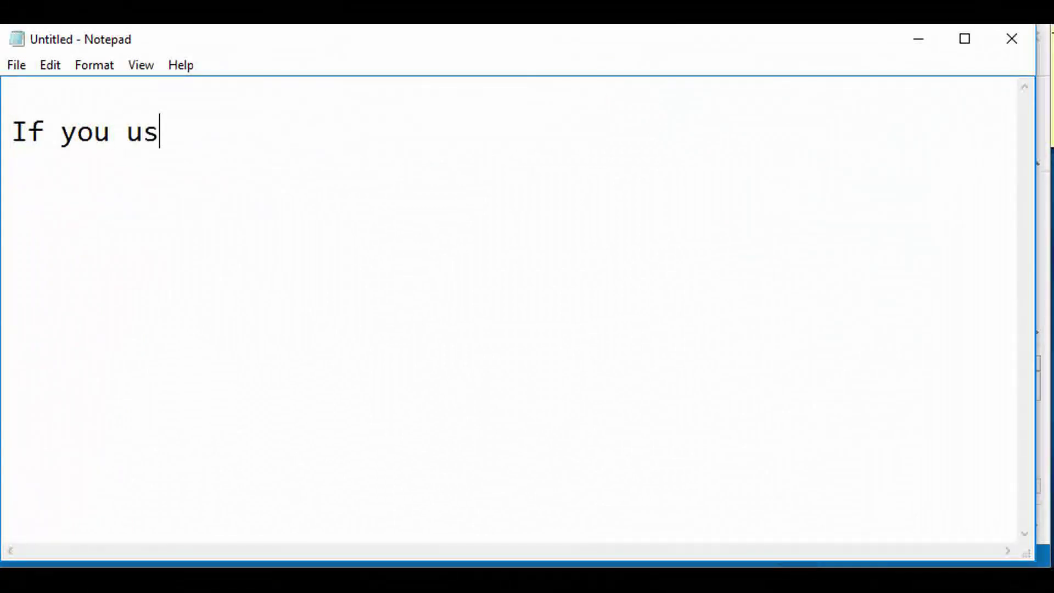
text(e exchange server.)
key(Return)
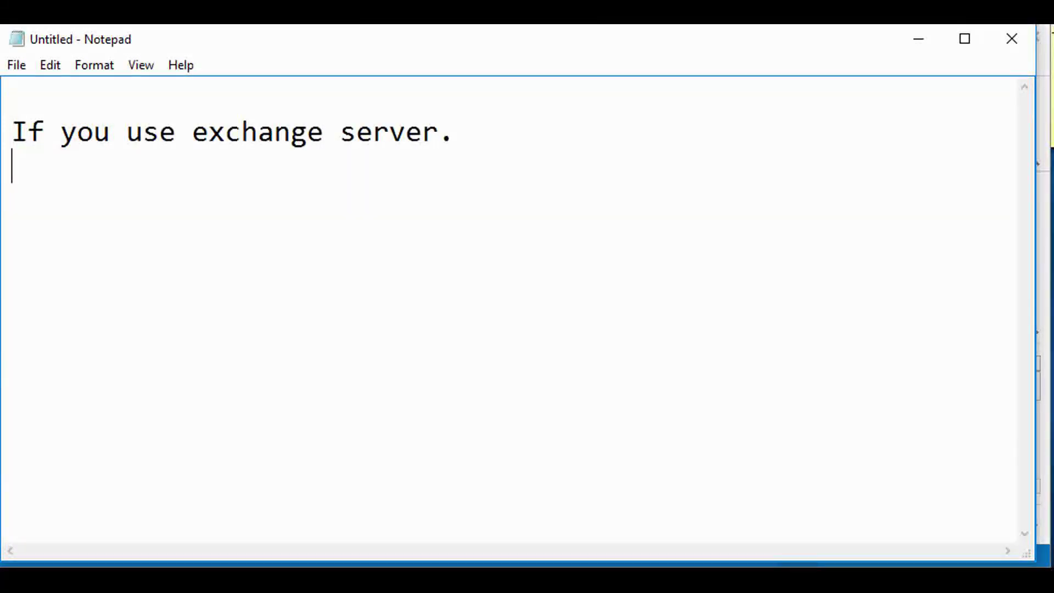
Step: Add the line "The outlook mail is synchronised with server." below the Exchange server line
text(The outlook mail is sy)
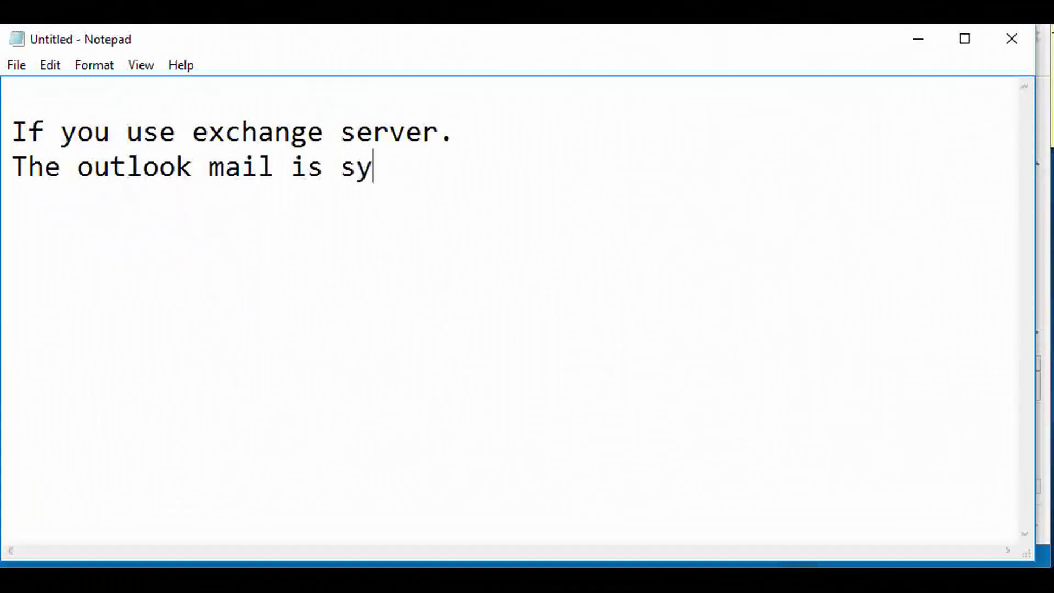
text(nchronised with serv)
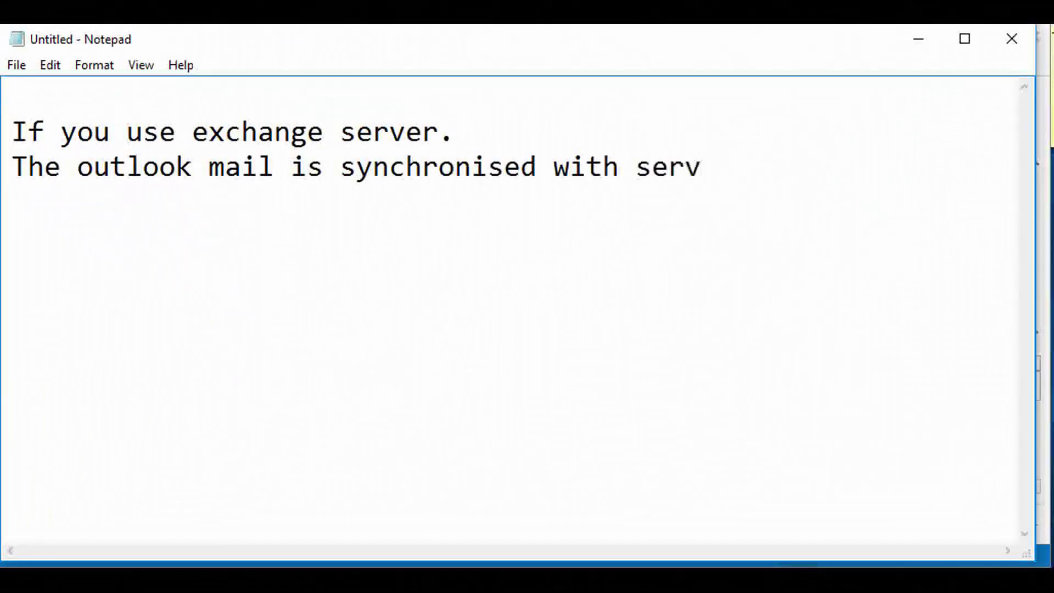
text(er.)
Step: Add two lines reading "If you delete mail from outlook app" and "Mail is deleted."
key(Return)
text(If you delete)
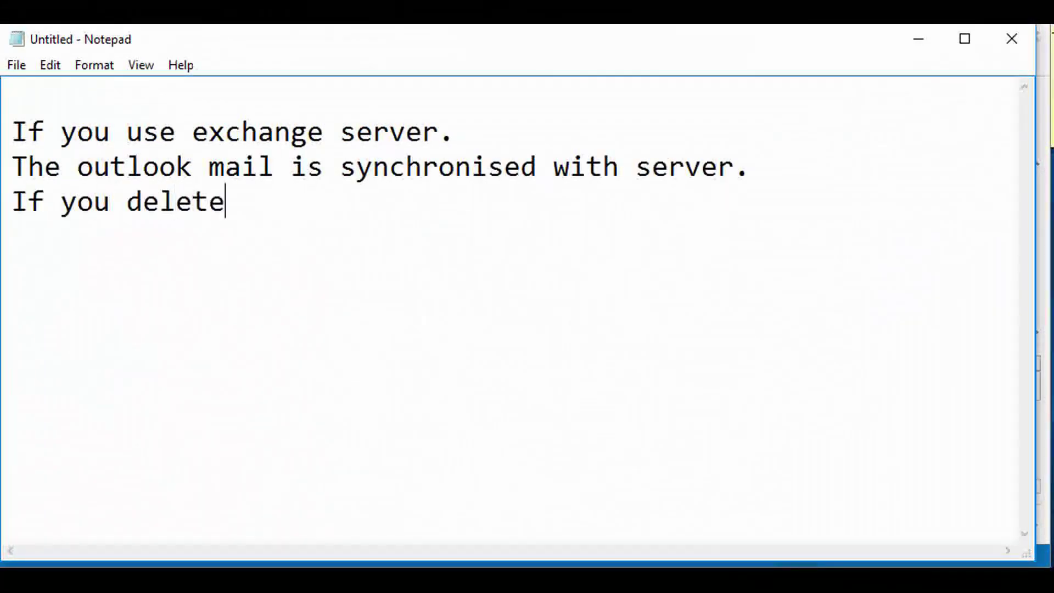
text( mail from outlook app)
key(Return)
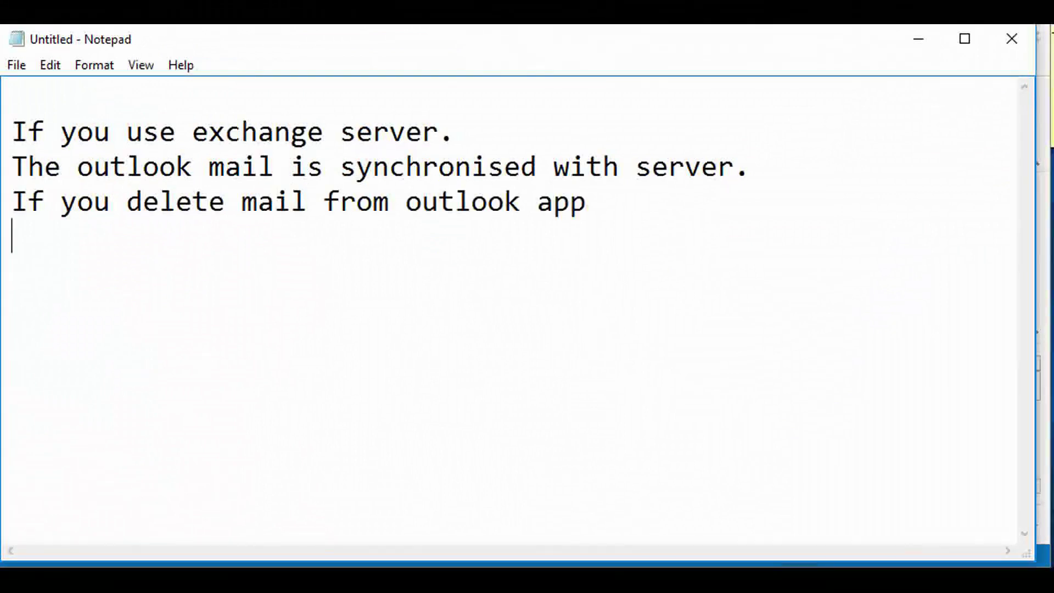
text(Mail is deleted.)
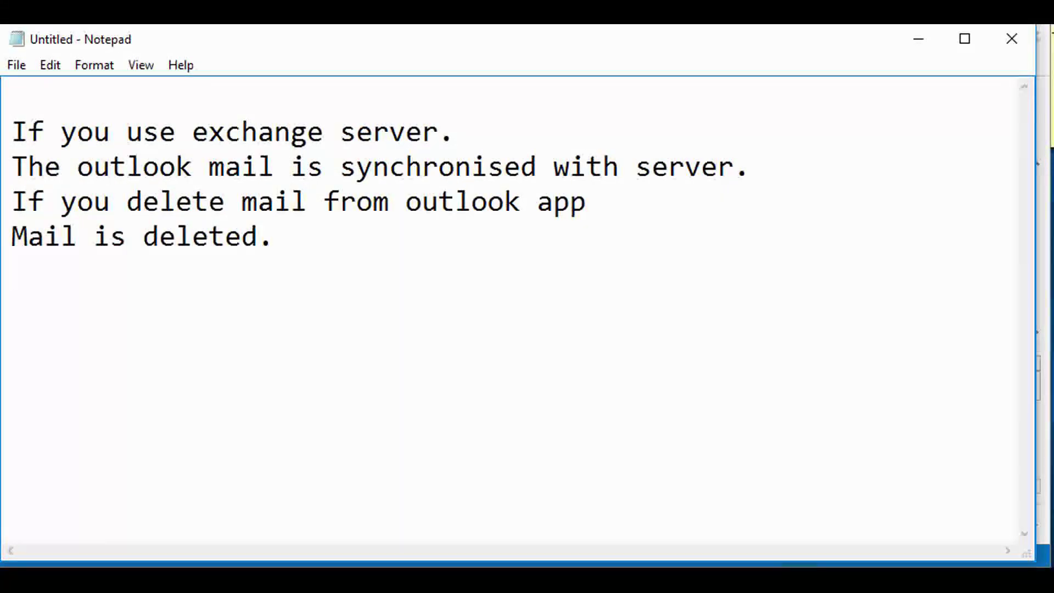
Step: After a blank line, add "I am just using a technic to solve your limit..." and minimize the text window to reveal Outlook
key(Return)
key(Return)
text(I am just using a technic to)
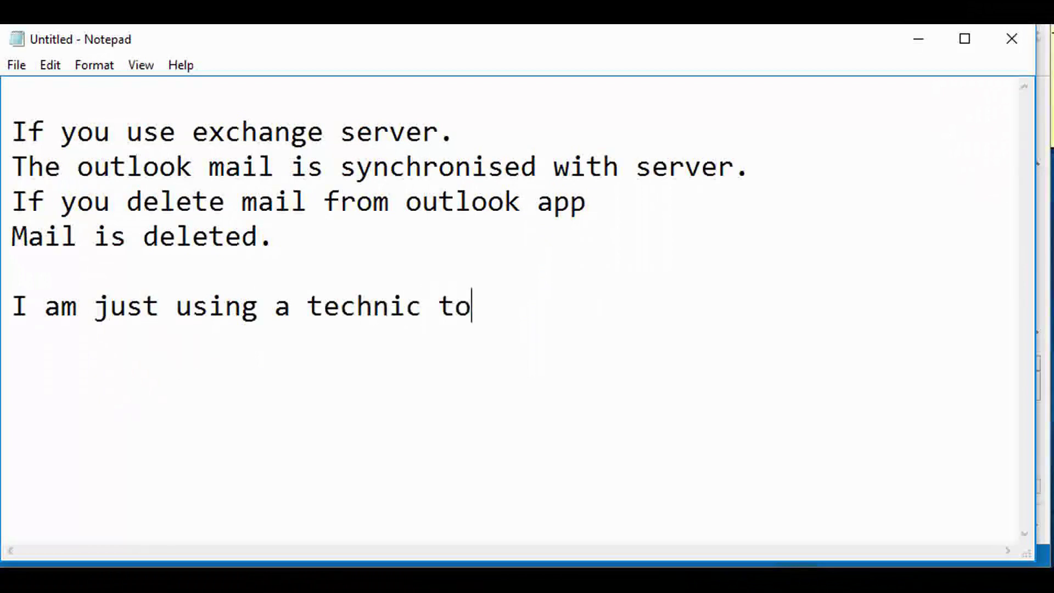
text( solve your limit)
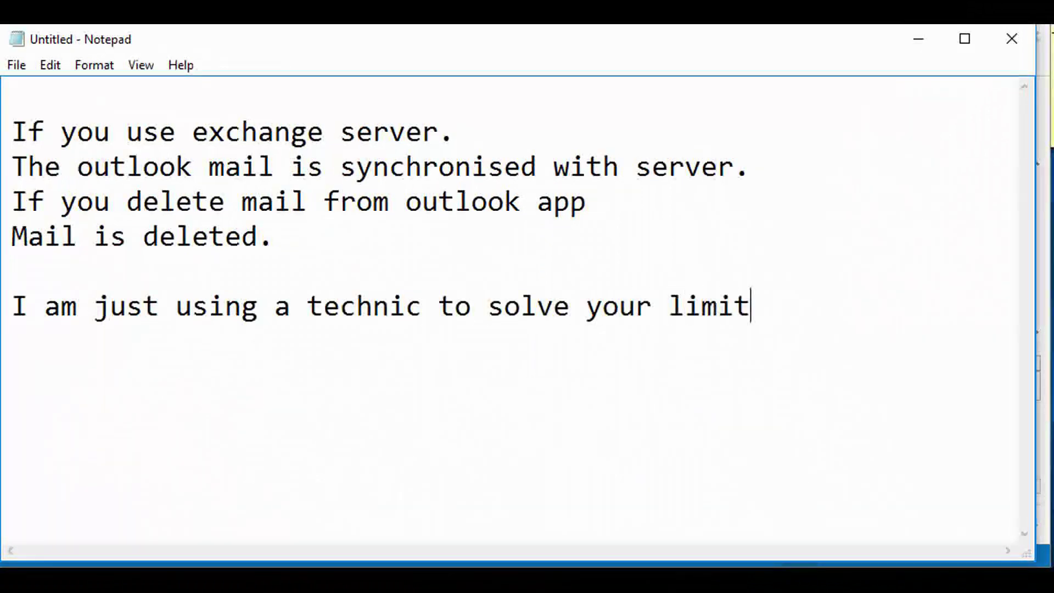
text(...)
click(918, 39)
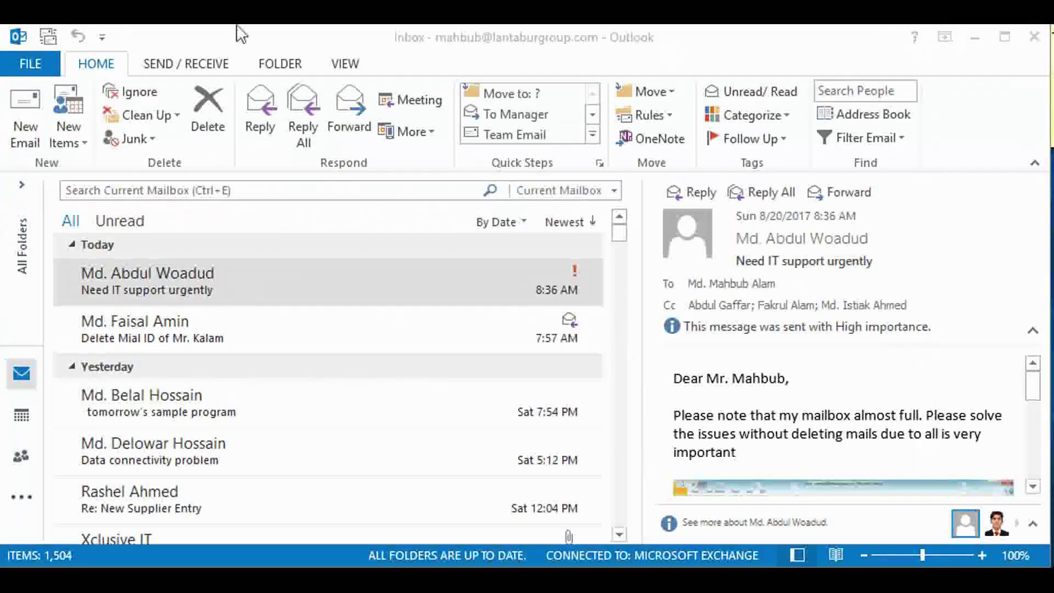
Step: Open Outlook's Import and Export Wizard and choose to export to a file
click(35, 64)
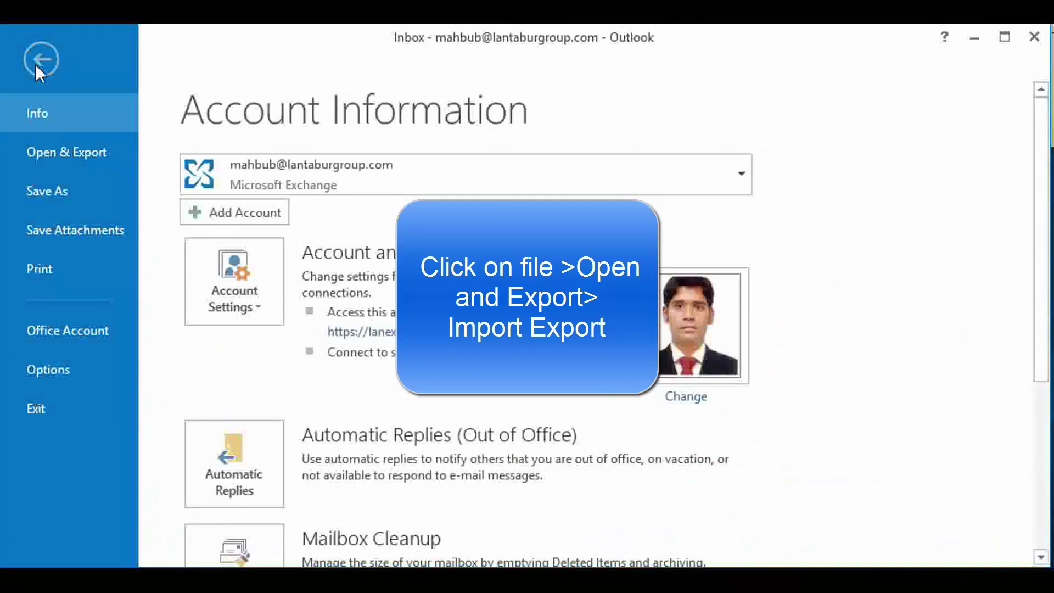
click(83, 161)
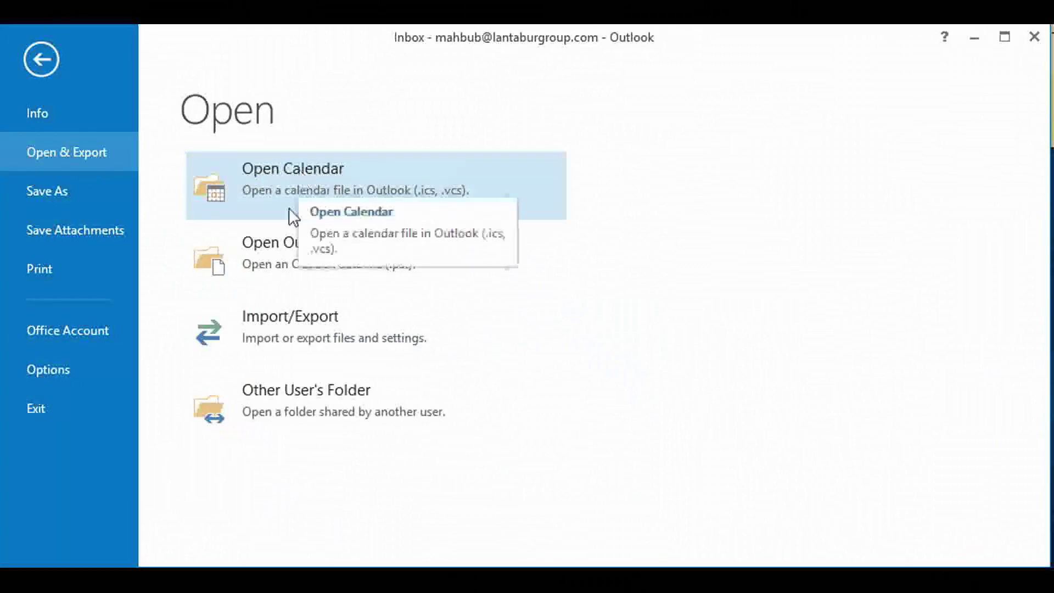
click(288, 337)
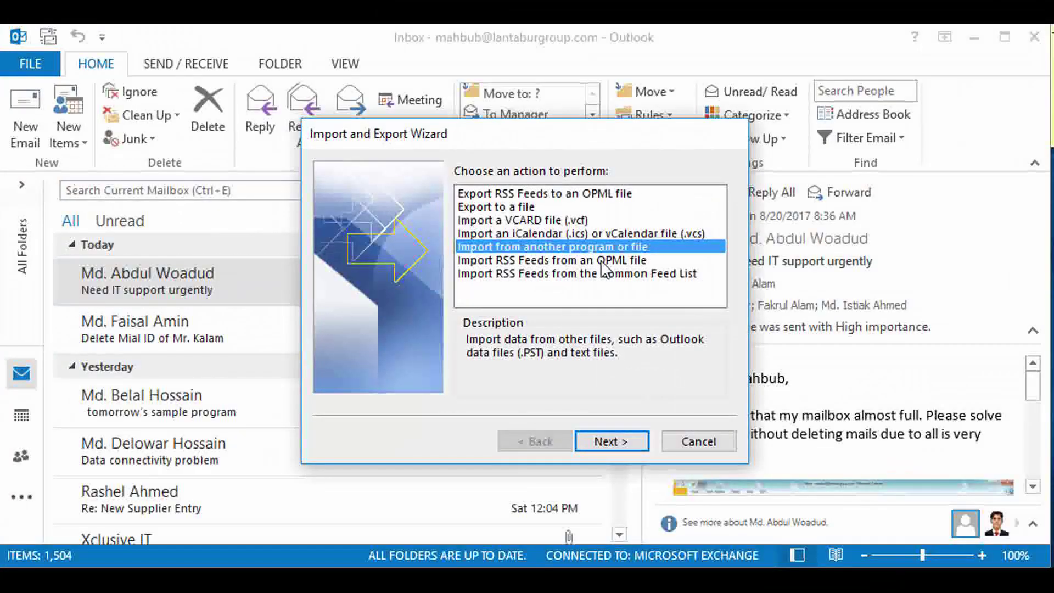
click(518, 206)
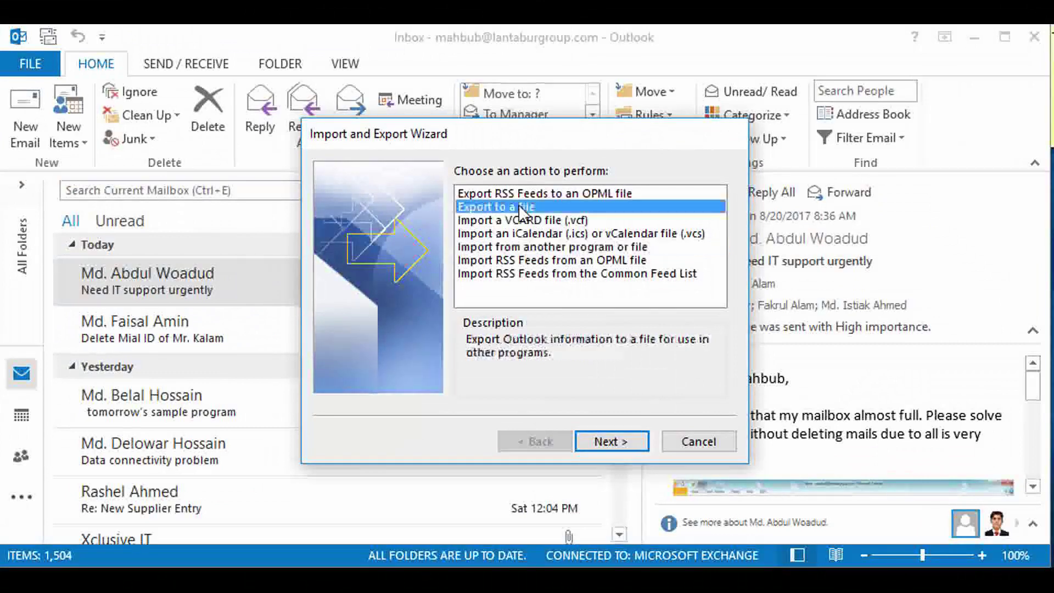
click(612, 442)
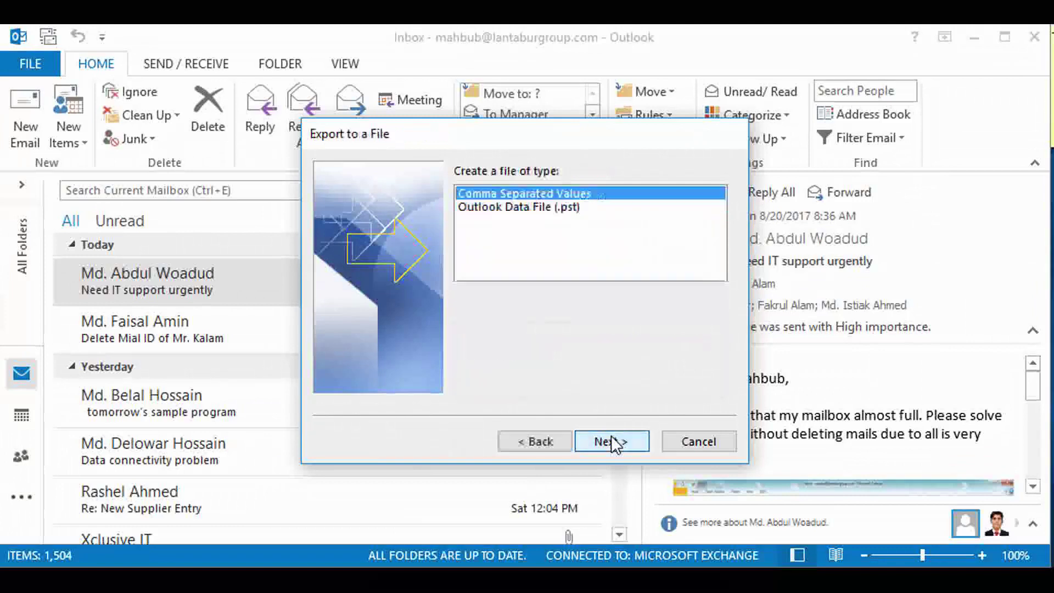
Step: Export the Inbox with subfolders as an Outlook Data File (.pst) to D:\mail\archieve_august_2017.pst, replacing duplicates with items exported
click(530, 207)
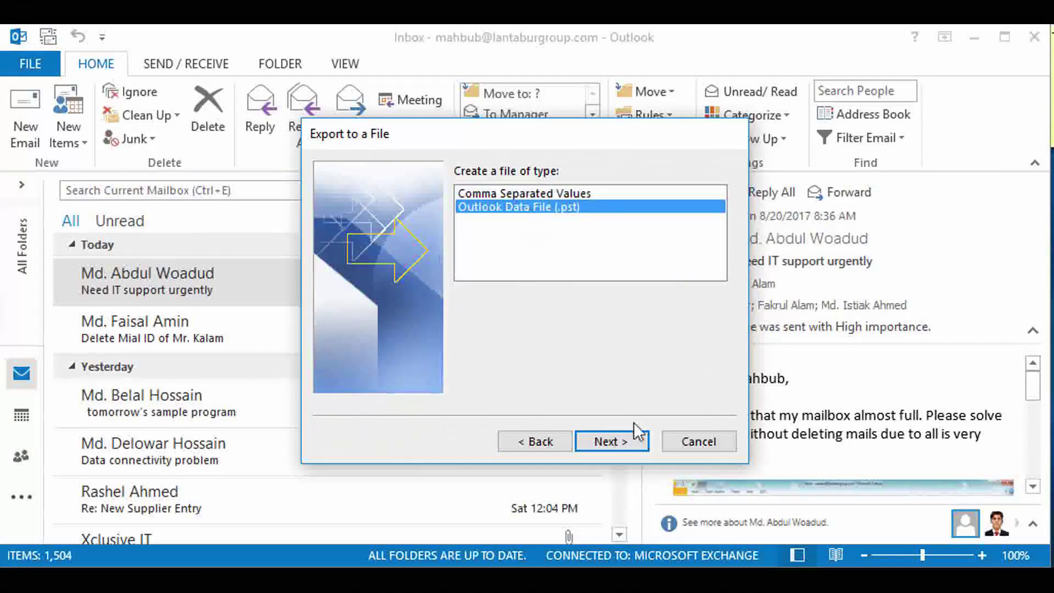
click(620, 442)
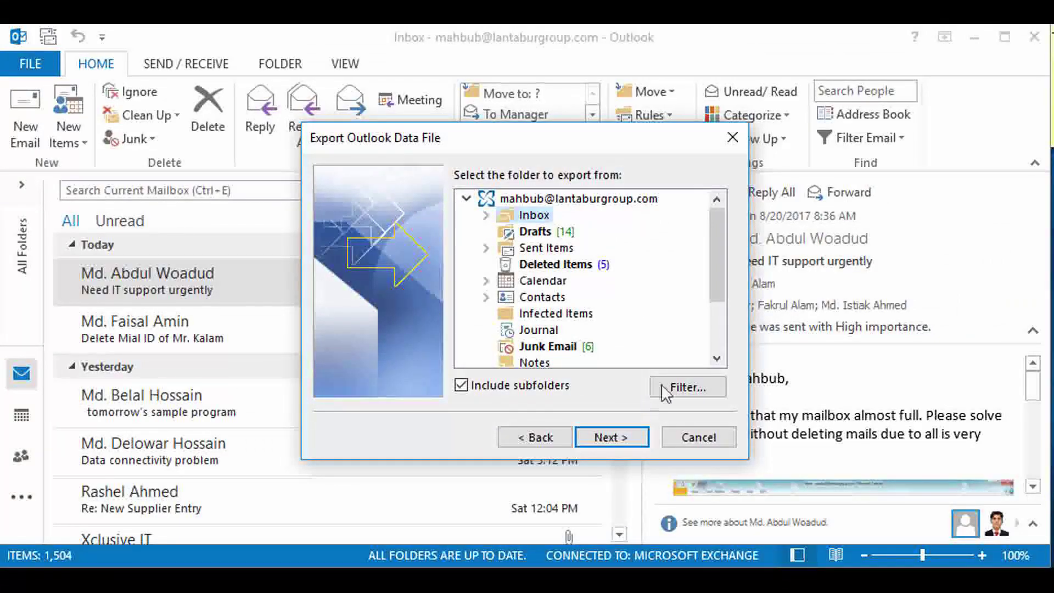
drag(717, 264, 718, 335)
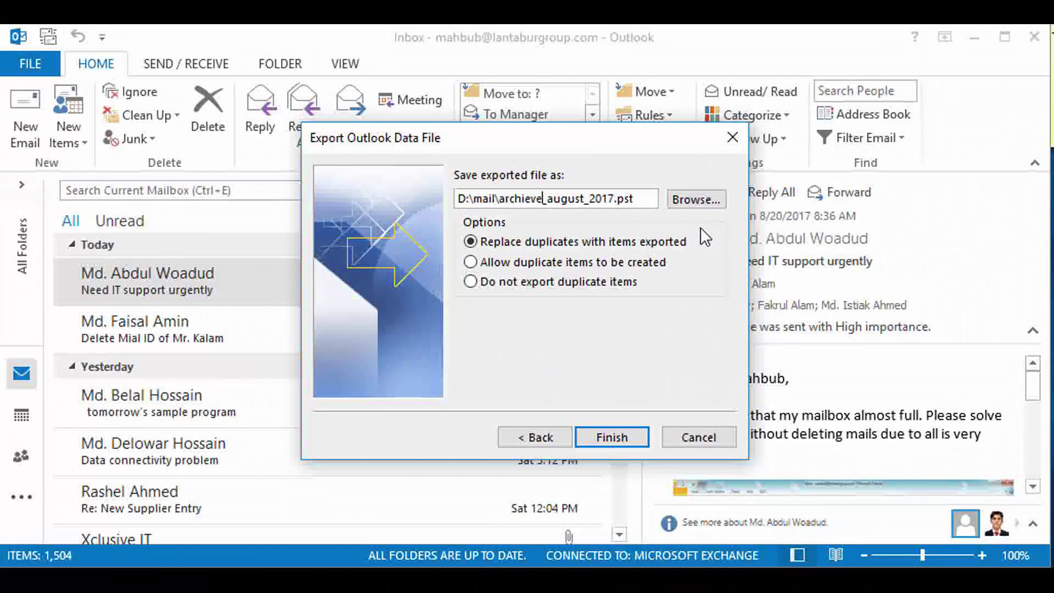
click(609, 370)
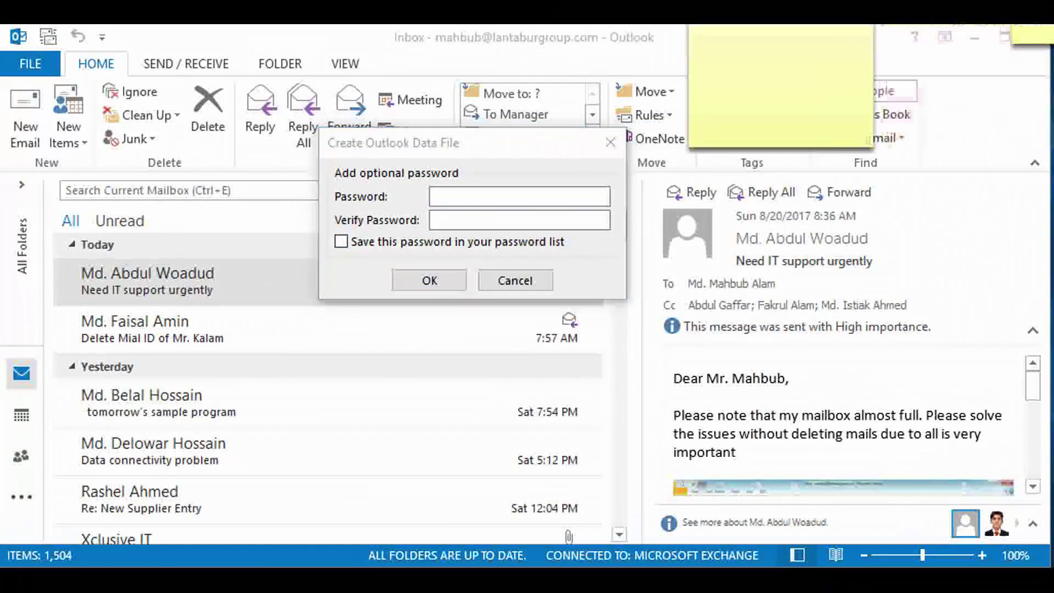
Step: Place a sticky note beside the password dialog reading "Please don't type anything here." and dismiss the dialog without a password
drag(788, 27, 771, 184)
key(BackSpace)
key(BackSpace)
text(Please )
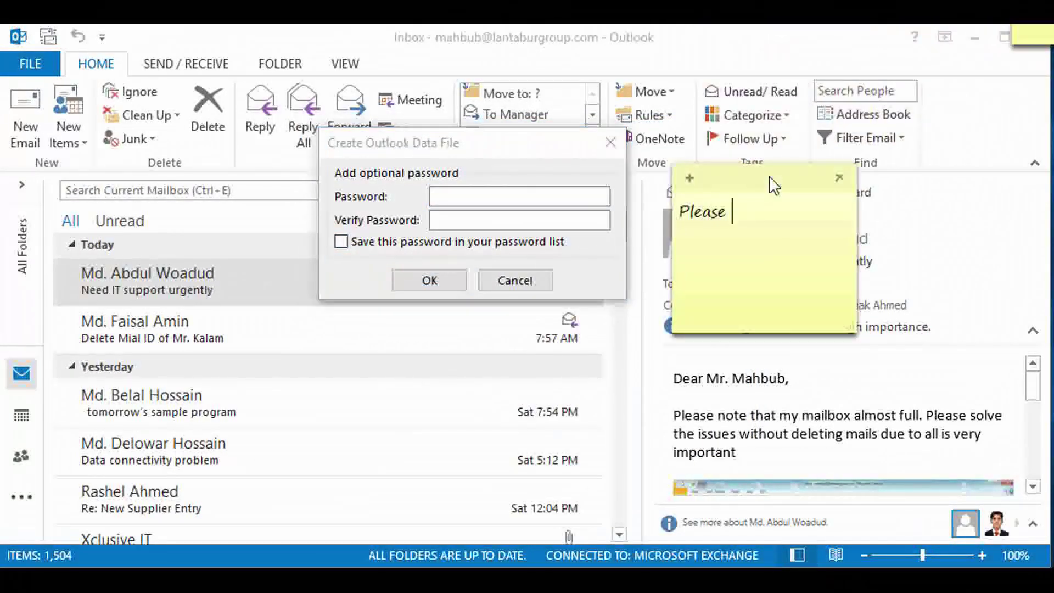
text(don't type anything here.)
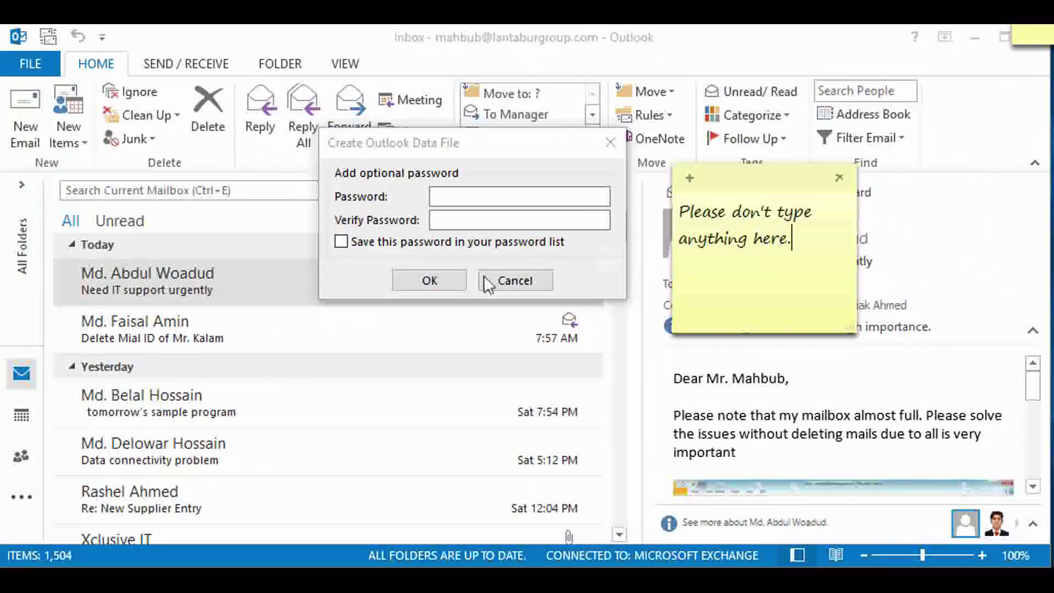
click(488, 281)
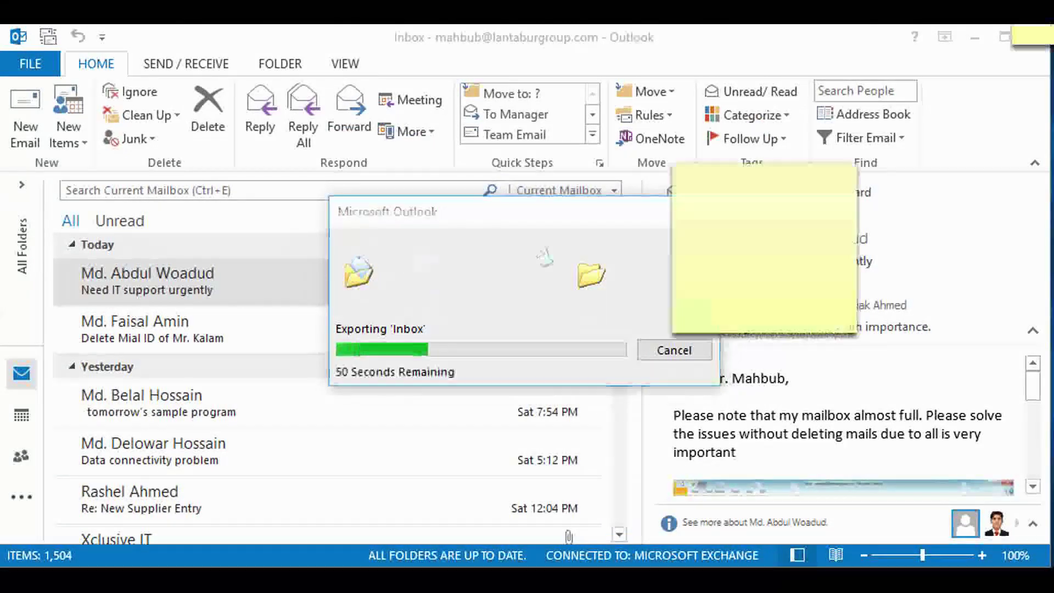
Step: Write "File is exporting to .pst" on the sticky note beside the export progress
key(alt+Tab)
text(File is exporting to pst)
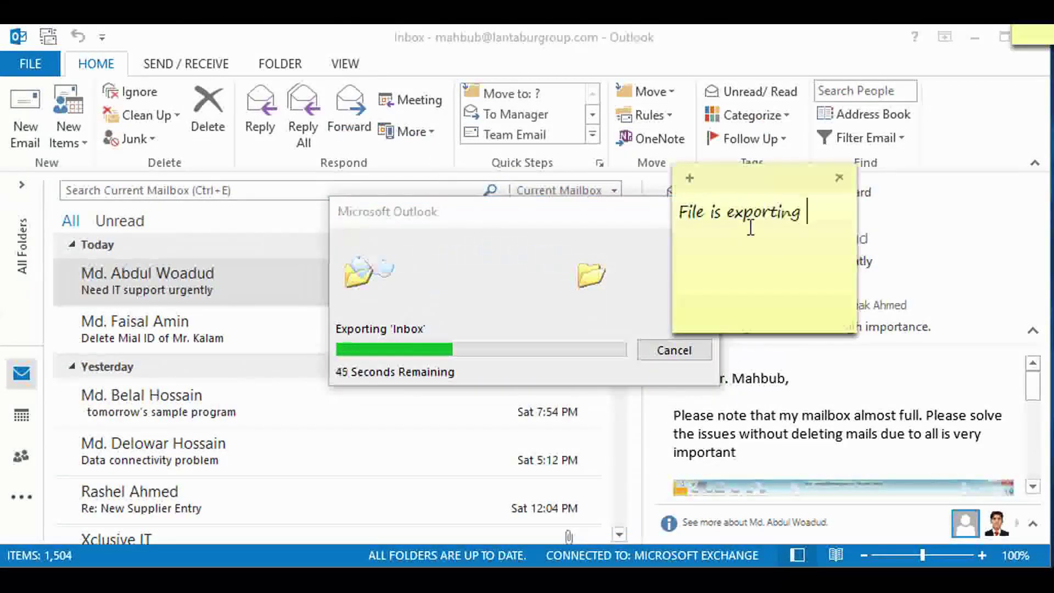
key(Left)
key(Left)
key(Left)
text(.)
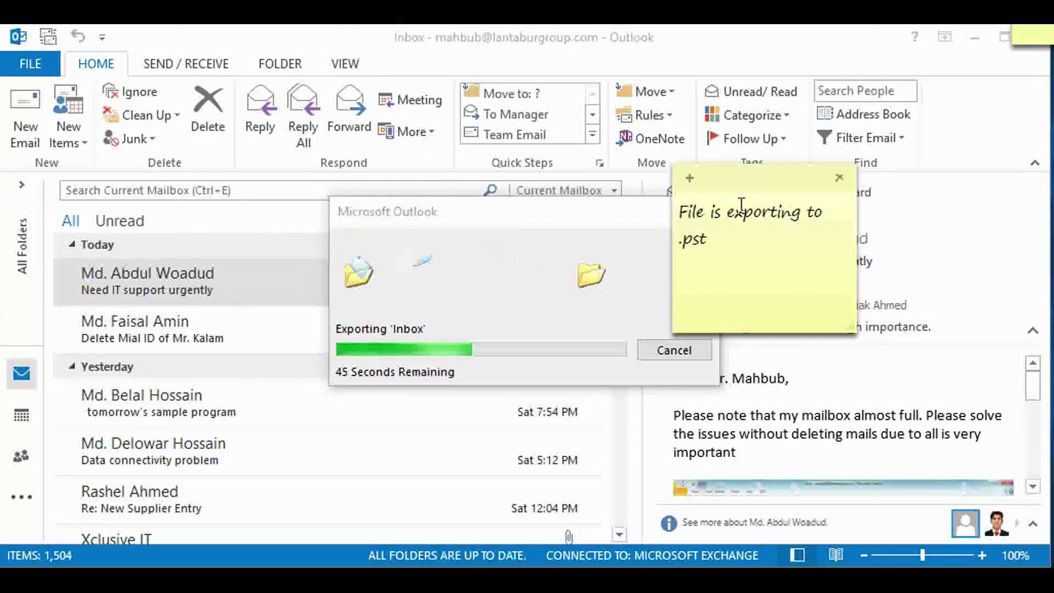
Step: Add "So, Its easy to backup." below a blank line on the sticky note and move the note slightly higher
key(End)
key(Return)
key(Return)
text(So, )
text(Its easy to )
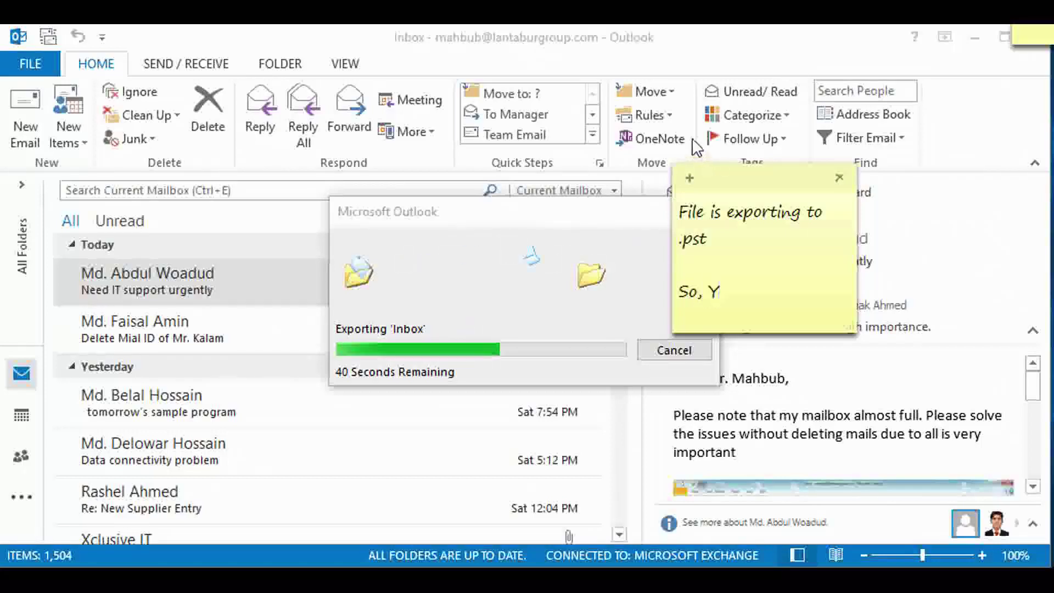
text(backup.)
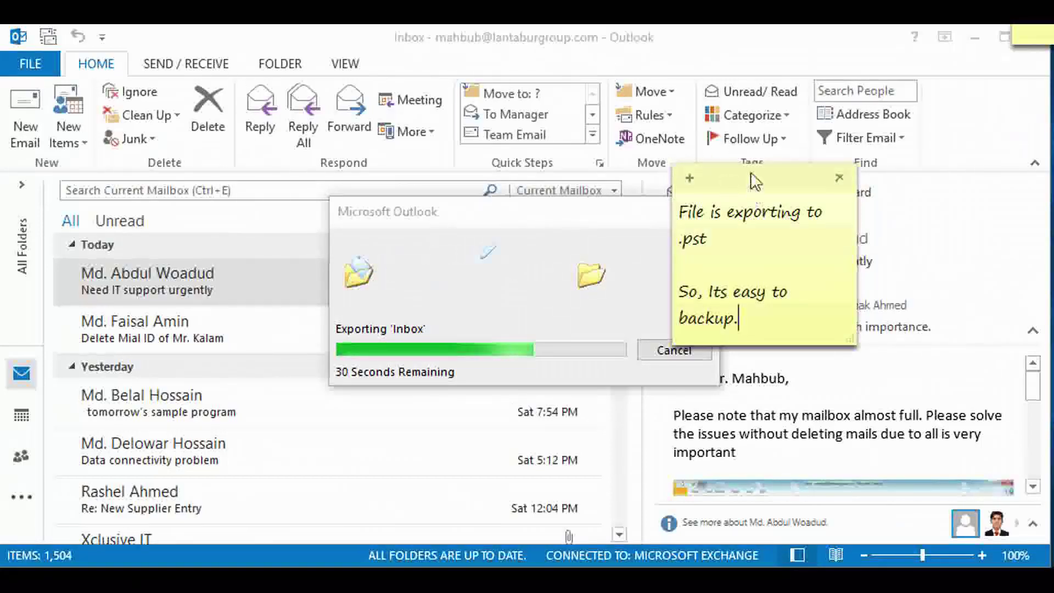
drag(750, 175, 772, 120)
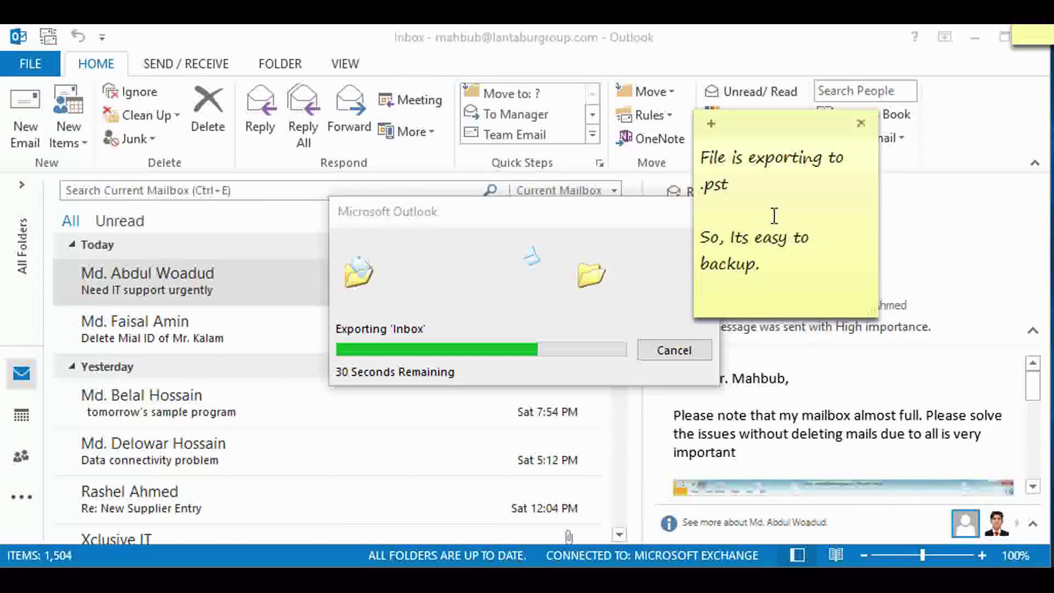
Step: Write a fresh sticky note reading "You also can take backup of your valuable email." and, below a blank line, "and You are risk free."
click(712, 122)
text(You also )
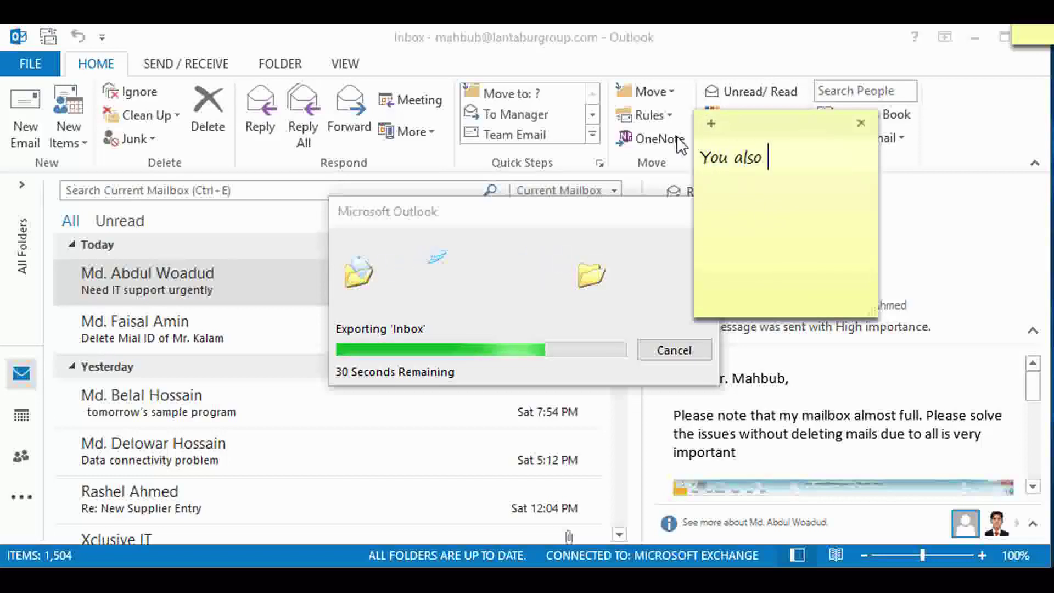
text(can take backup of your valuable email.)
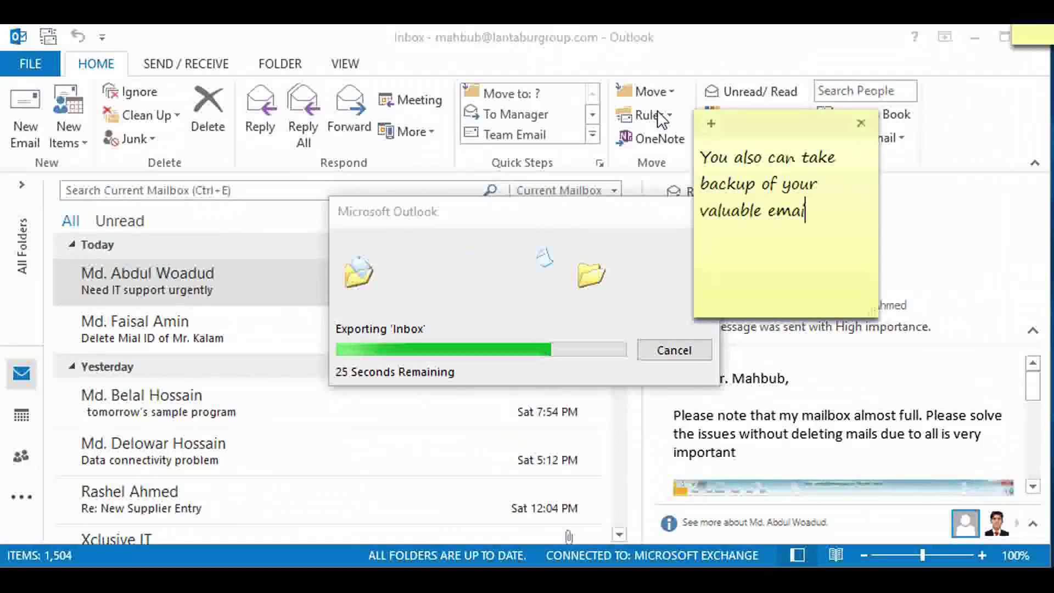
key(Return)
key(Return)
text(and You are risk free.)
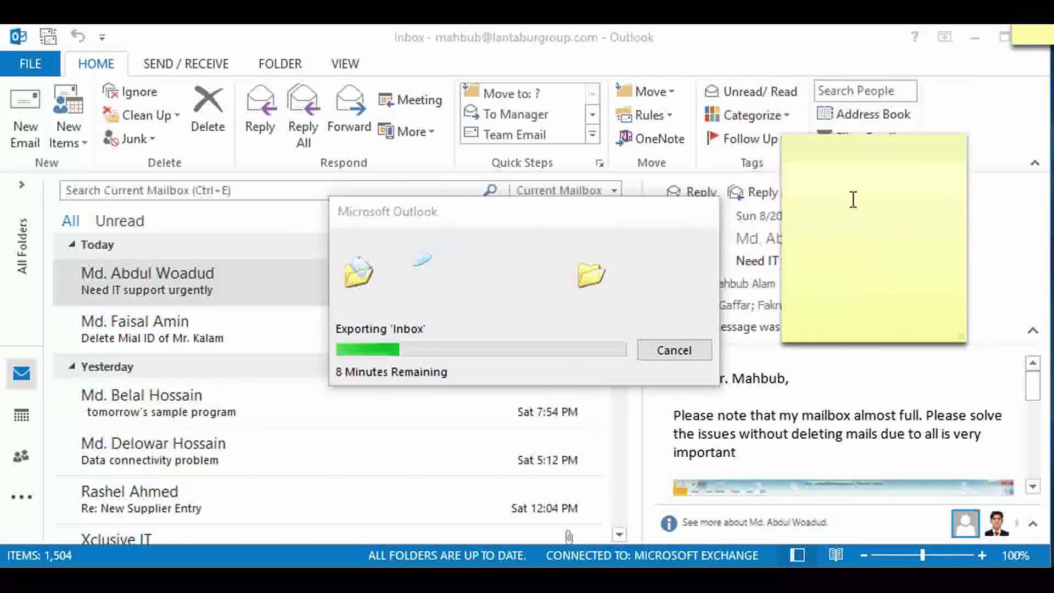
Step: Write "Please subscribe to my Youtube channel. For next outlook tips and tutorial." on the empty sticky note
text(Please subscri)
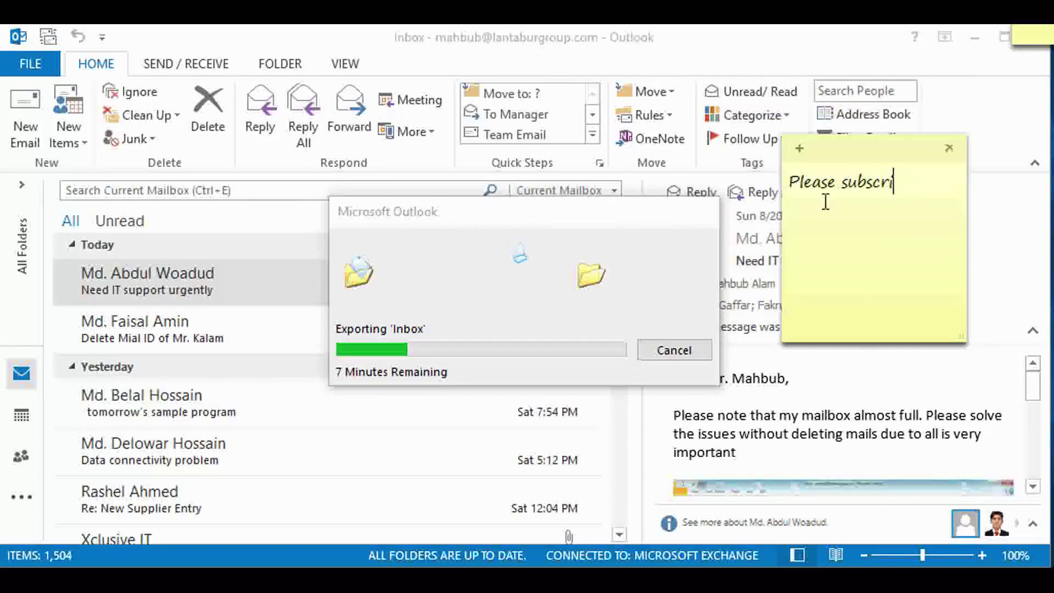
text(be to my Youtube channe)
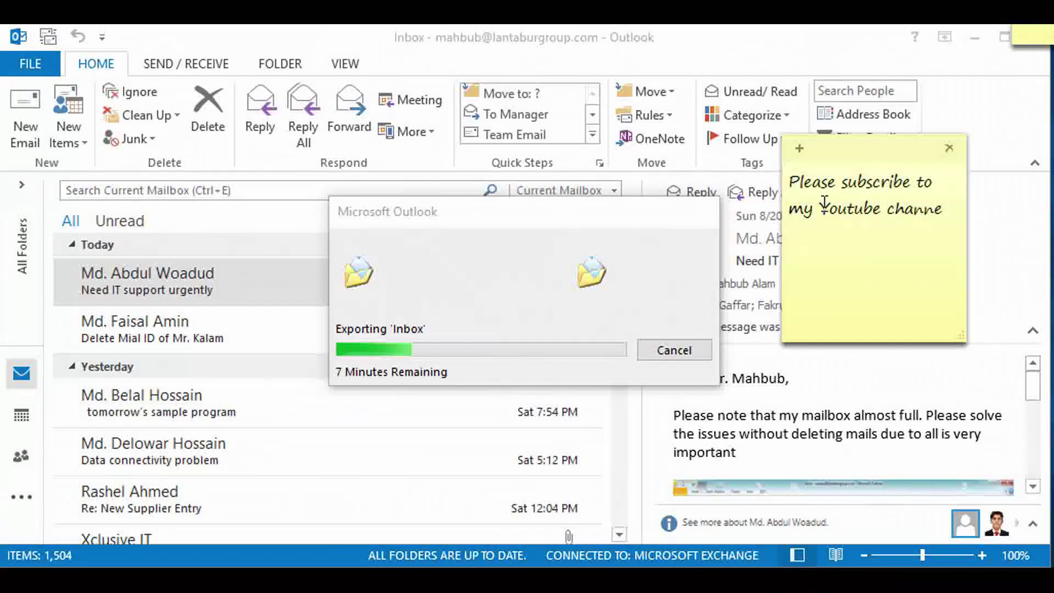
text(l. For next outlook tips)
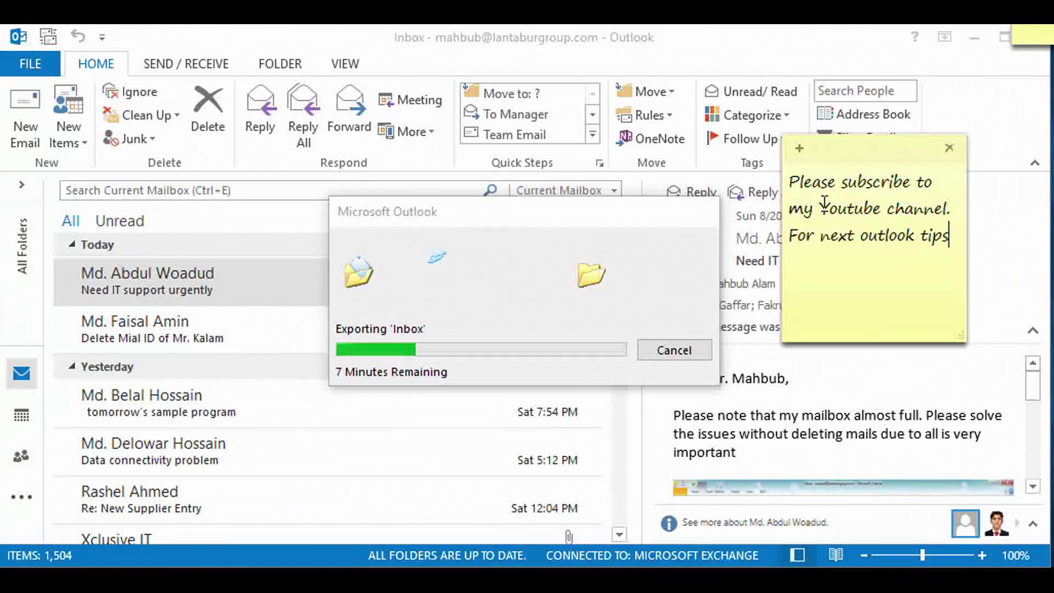
text( and tutorial.)
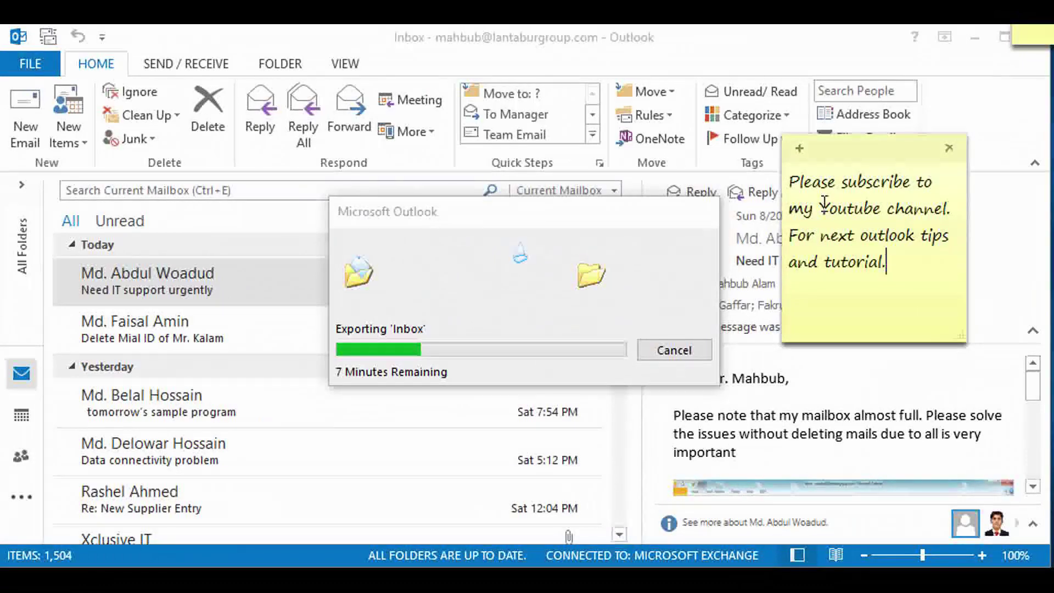
Step: Replace all the sticky note's text with "Please like this video and share"
key(ctrl+a)
text(Please like this video and share)
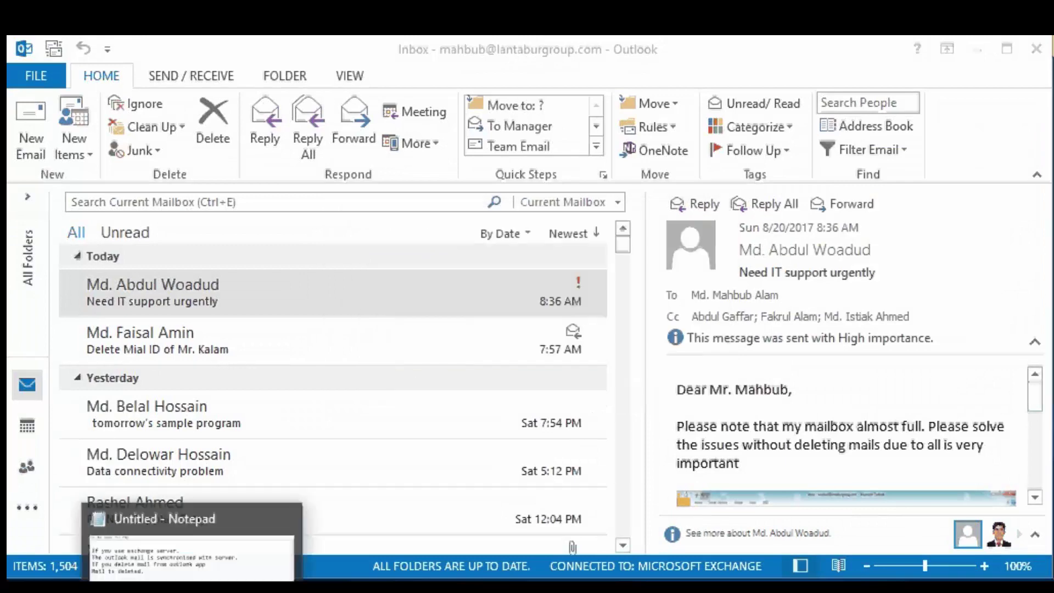
Step: Replace all text in the Notepad note with "Now add the exported file" and put the note away
click(165, 552)
key(ctrl+a)
key(Delete)
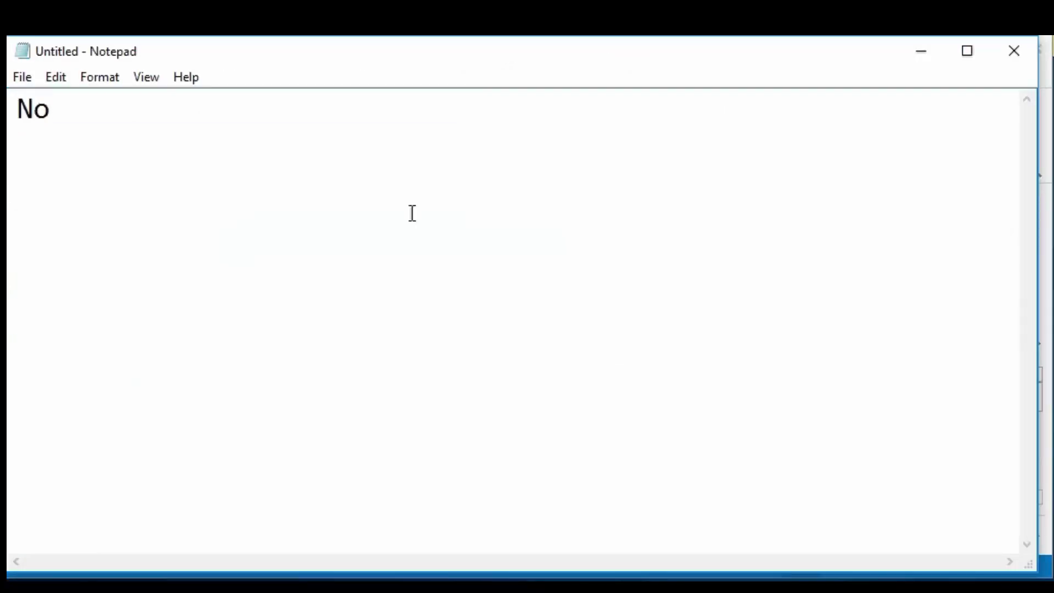
text(Now add the expo)
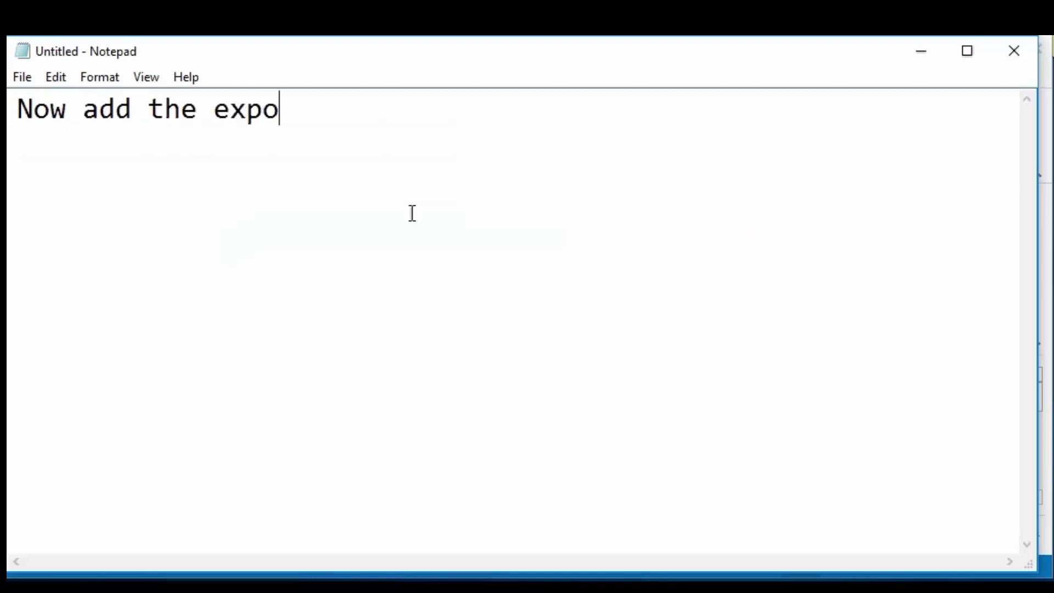
text(rted file)
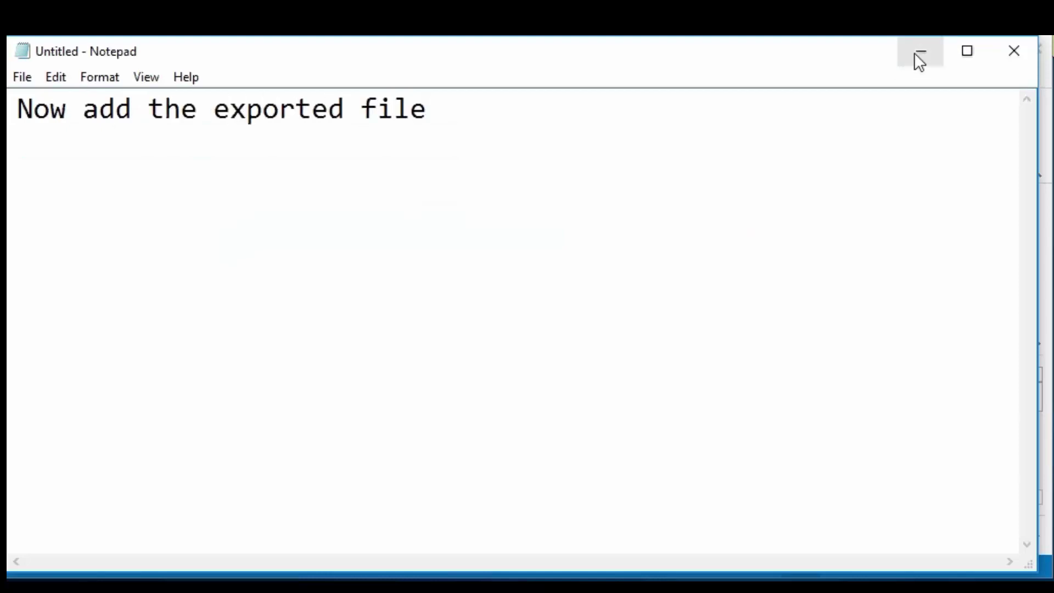
click(920, 58)
click(50, 74)
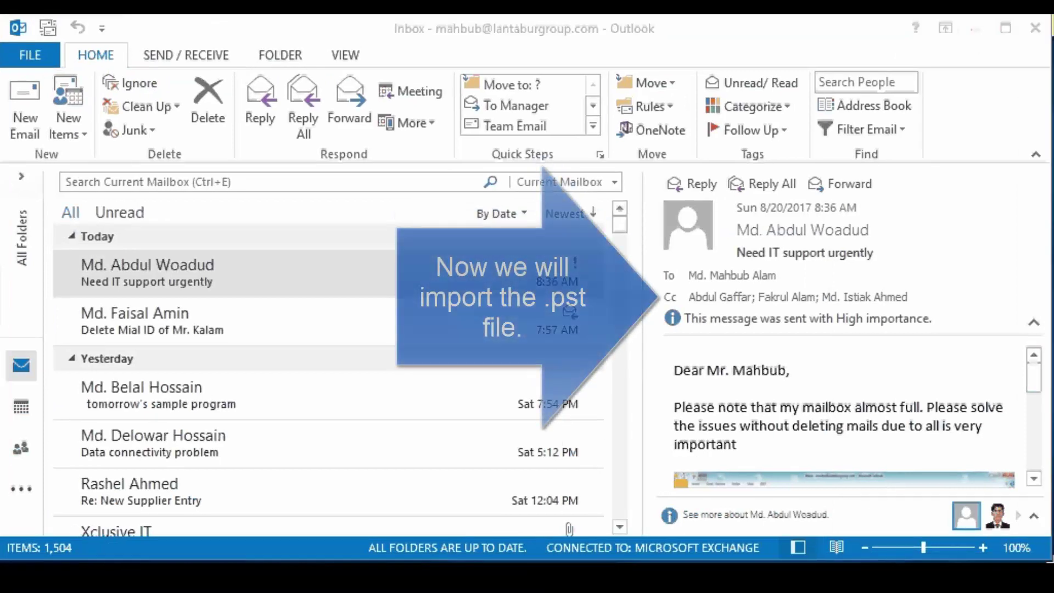
click(38, 54)
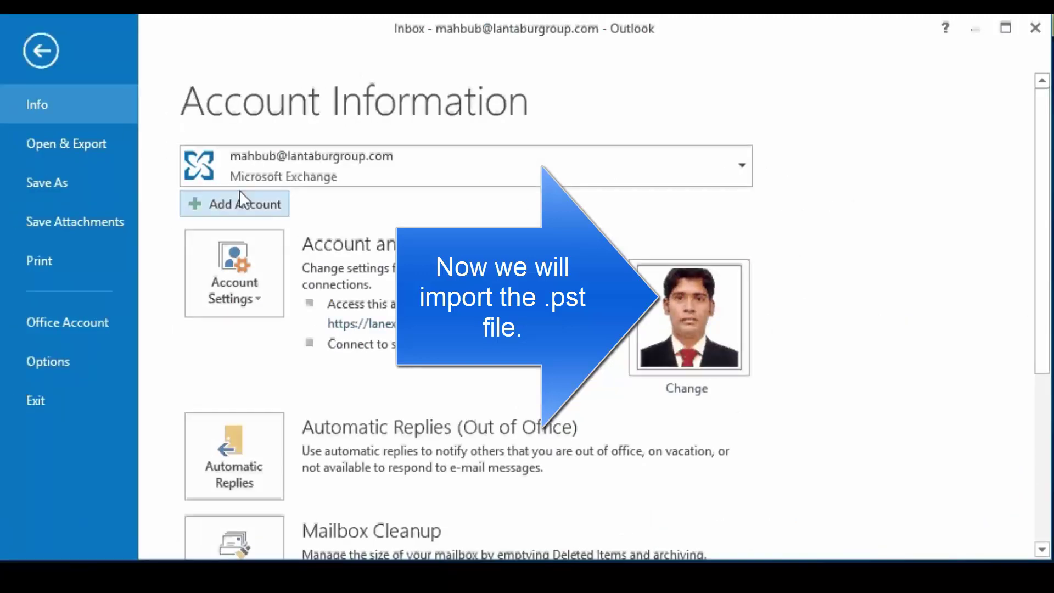
click(259, 276)
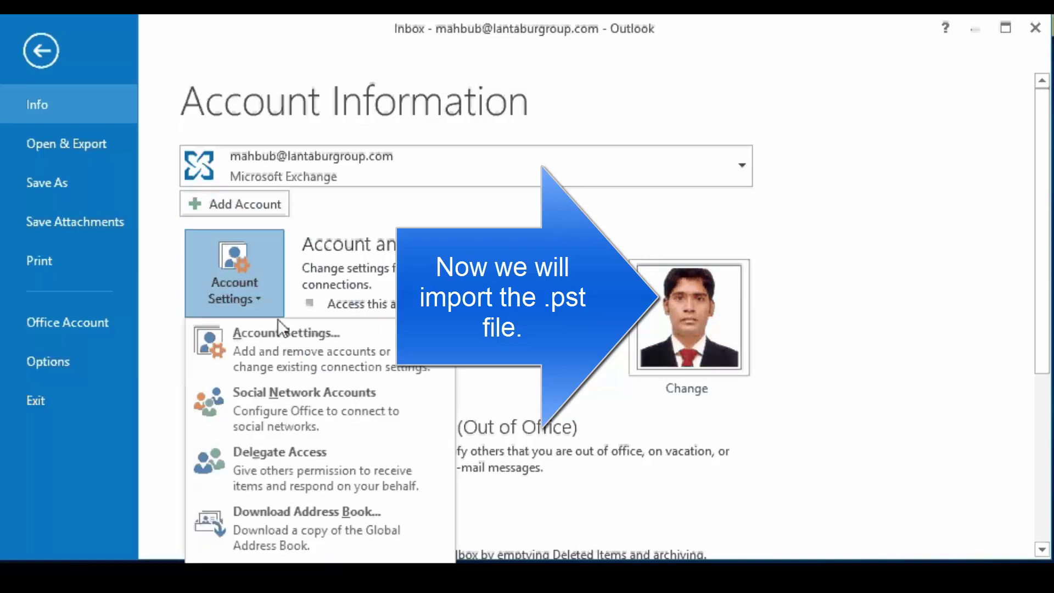
key(Escape)
key(Escape)
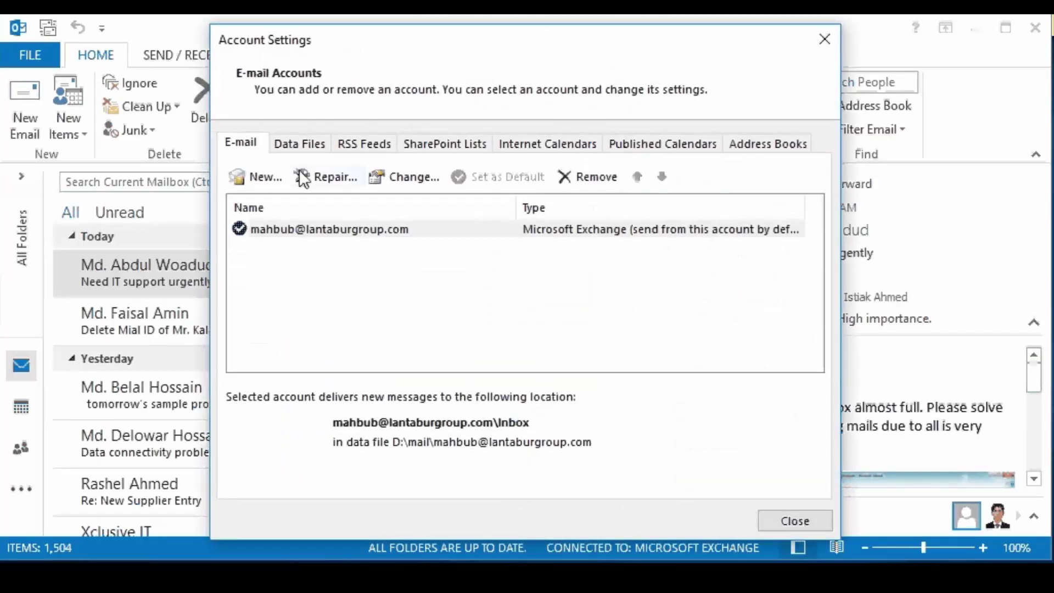
click(297, 144)
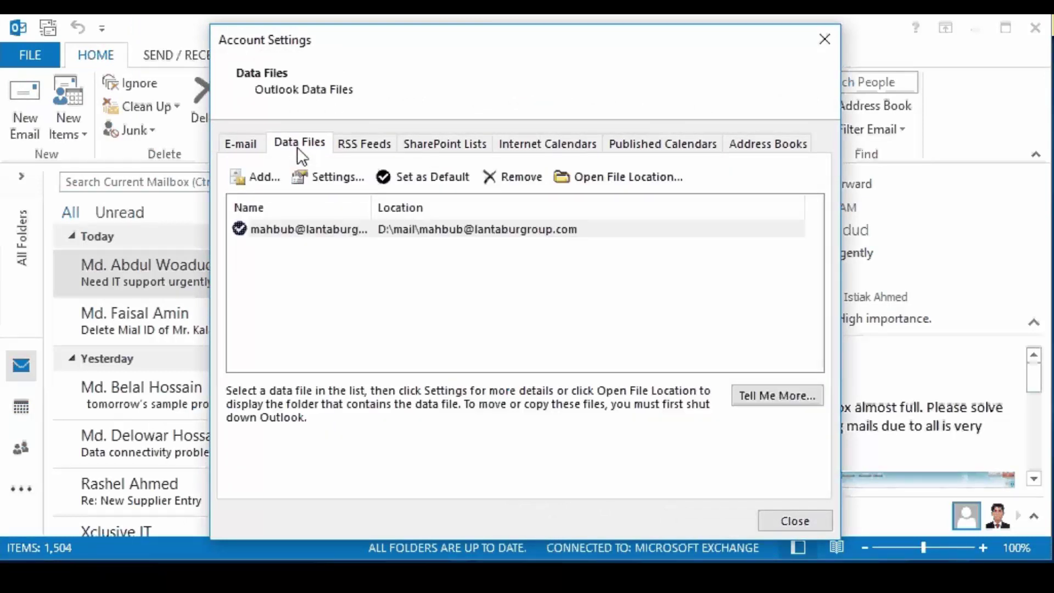
Step: Add backup_august_2017 from the mail folder on the D: drive as an Outlook data file and close the account settings
click(259, 178)
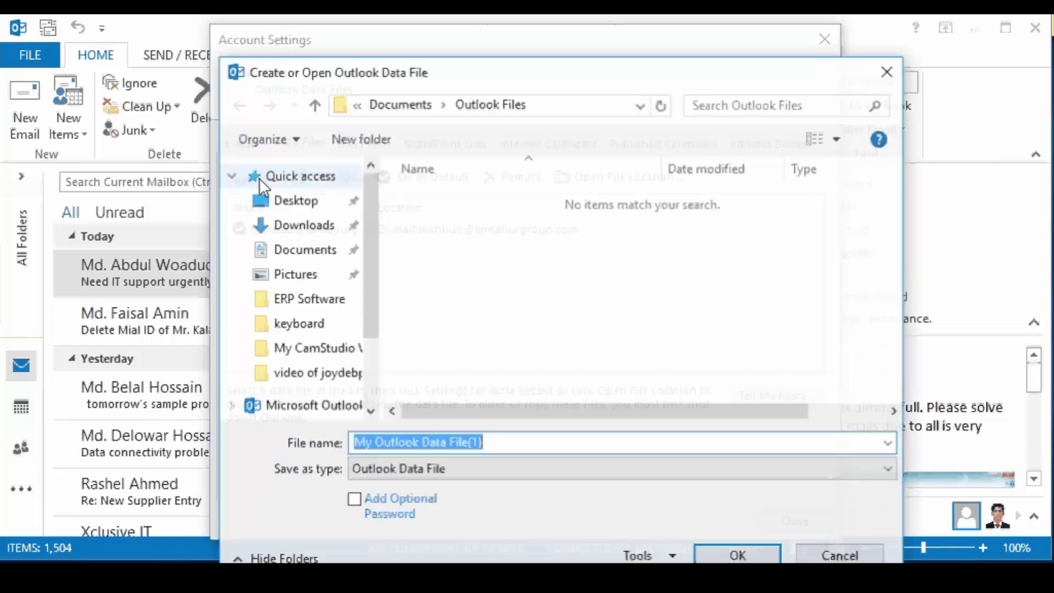
scroll(263, 187, down, 1)
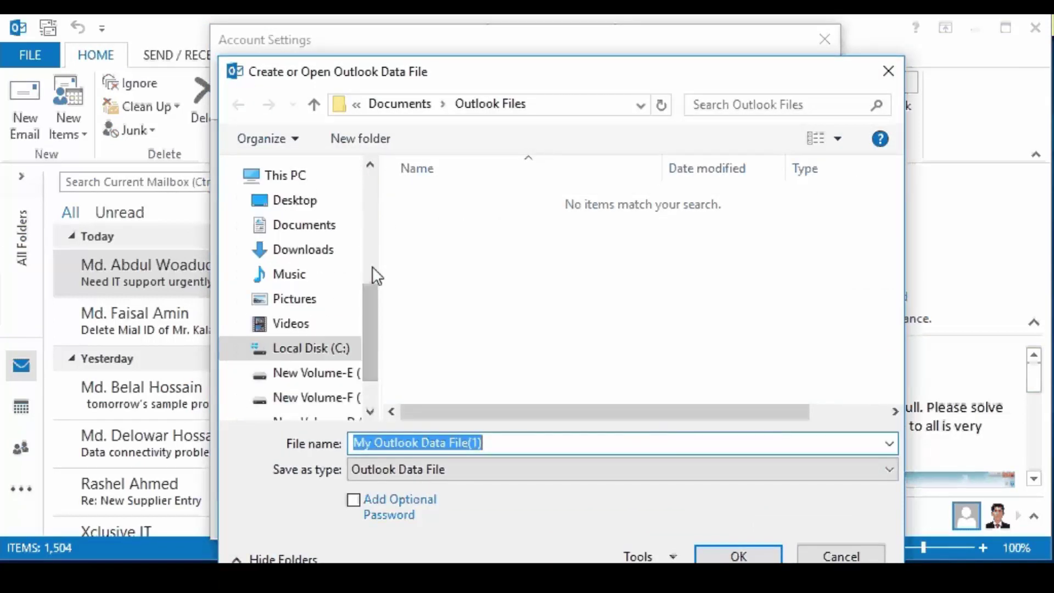
click(352, 378)
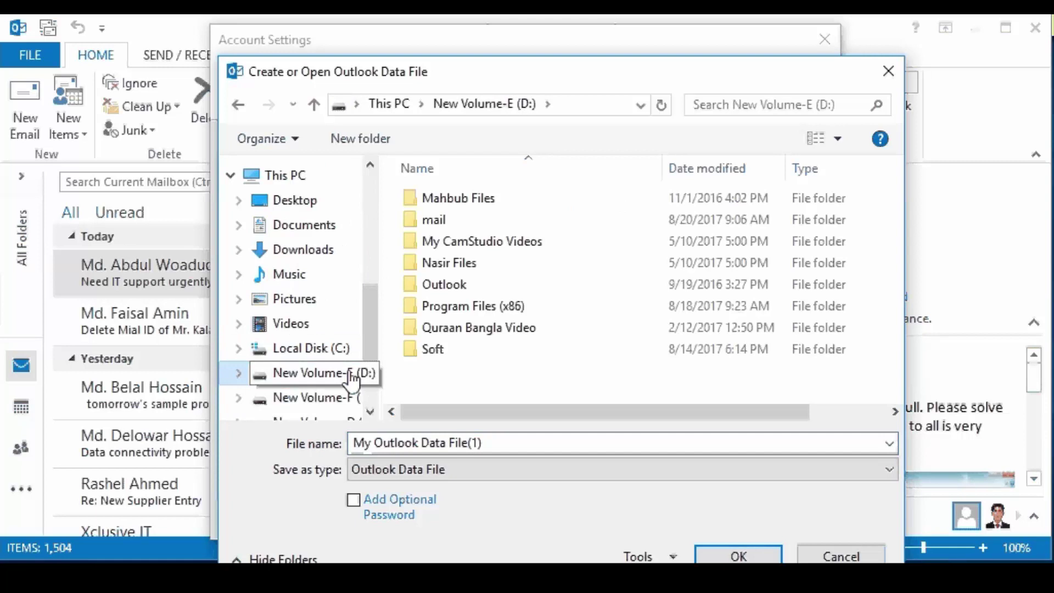
double_click(443, 220)
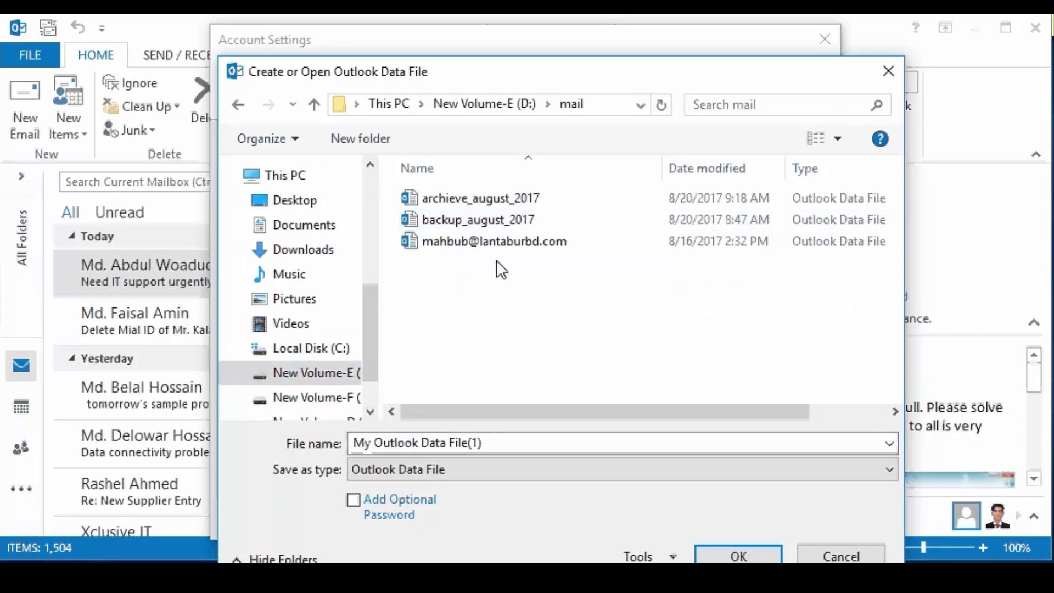
click(478, 220)
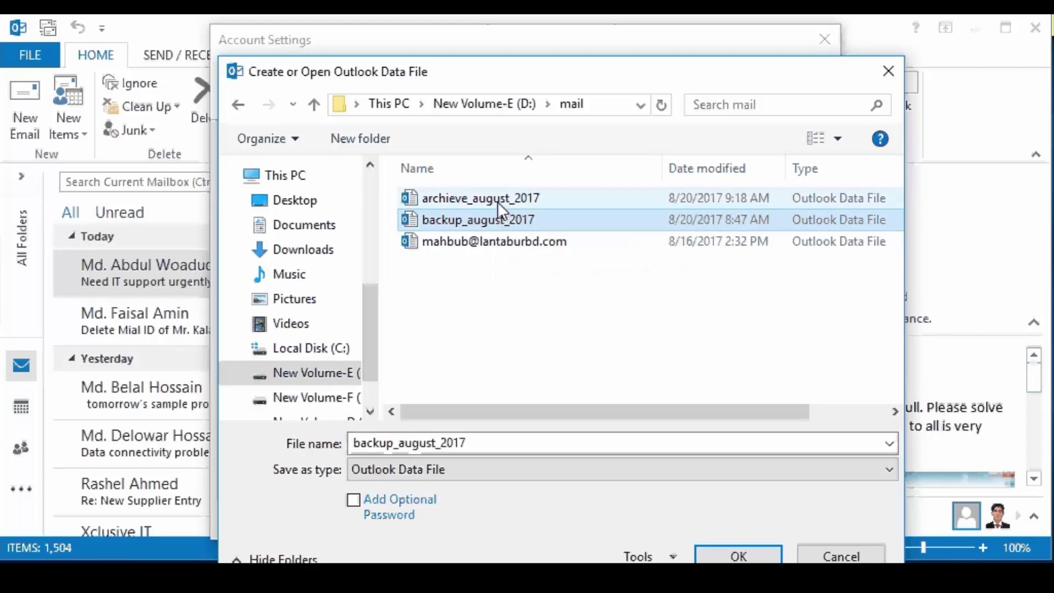
click(494, 198)
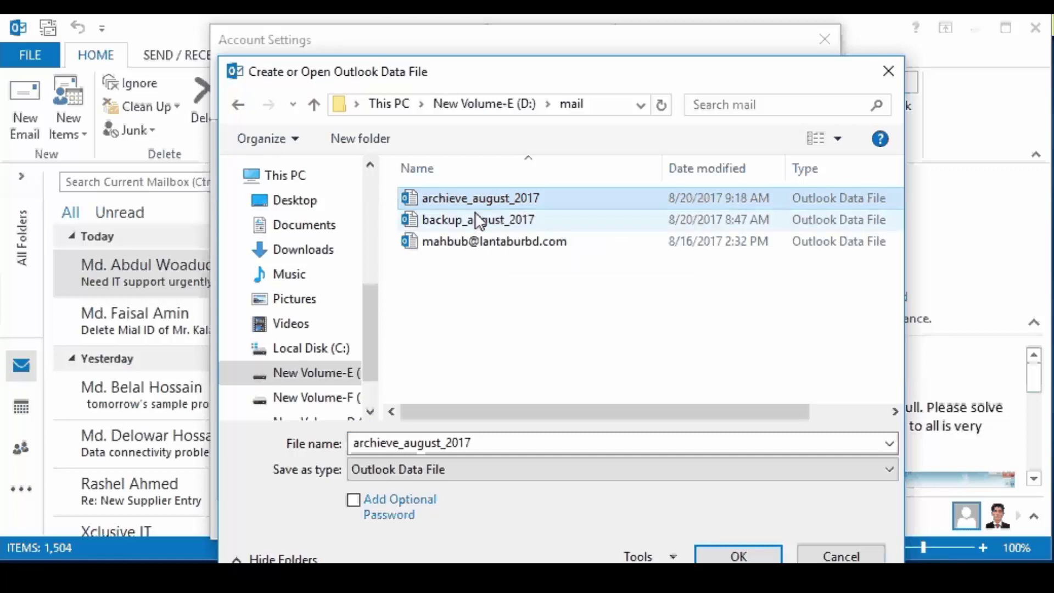
click(476, 213)
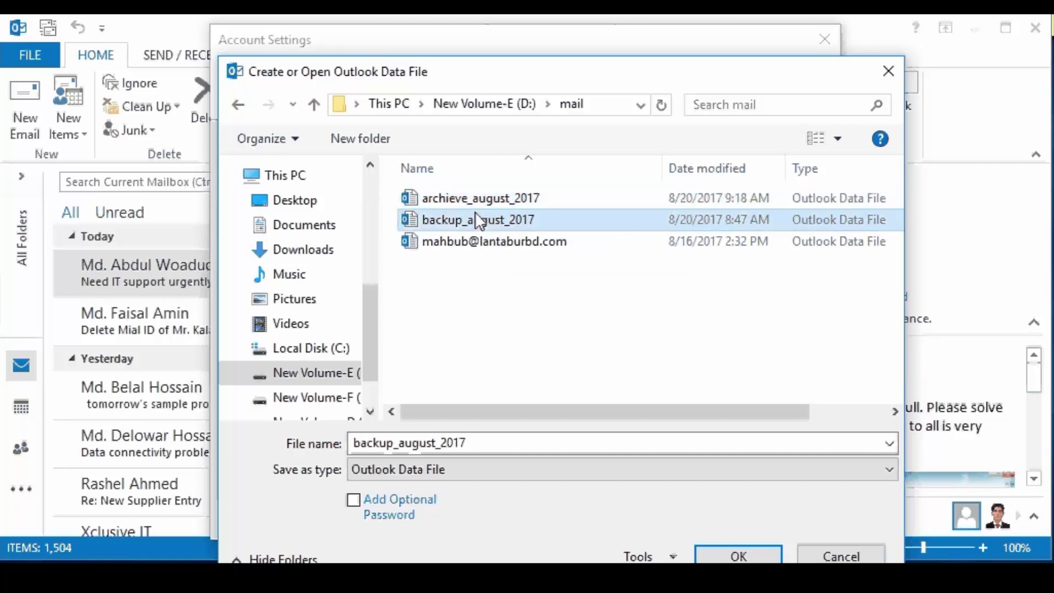
click(731, 553)
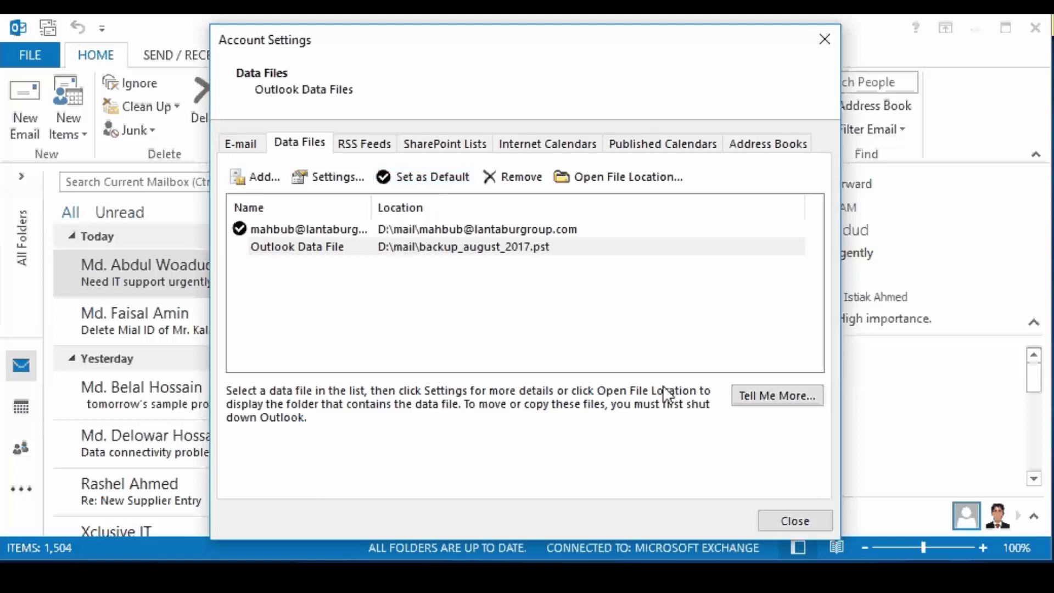
click(792, 519)
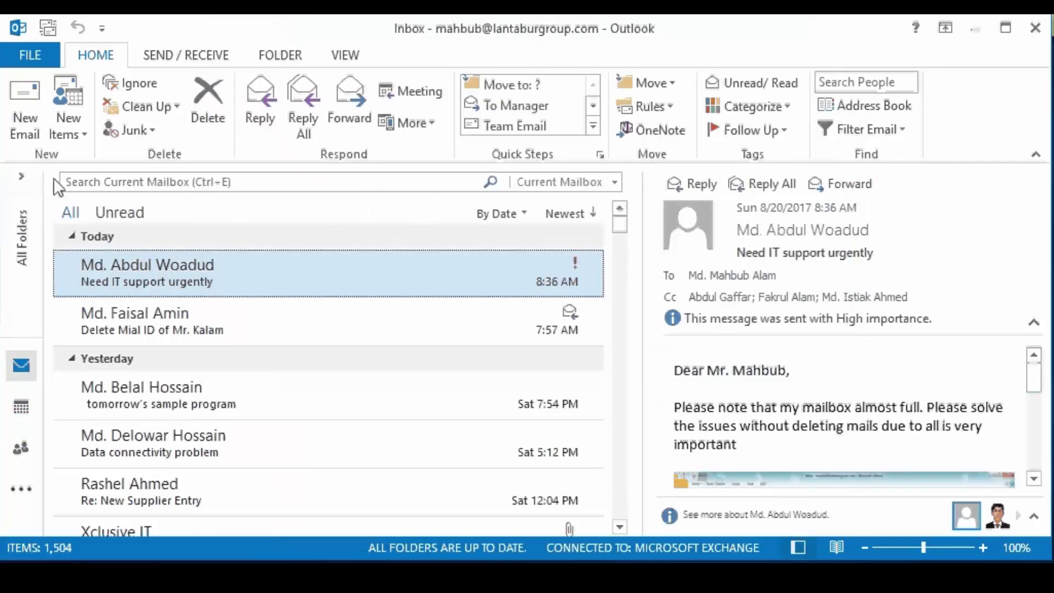
Step: Show the folder list and expand the added Outlook Data File and its Inbox to inspect the backed-up folders
click(22, 177)
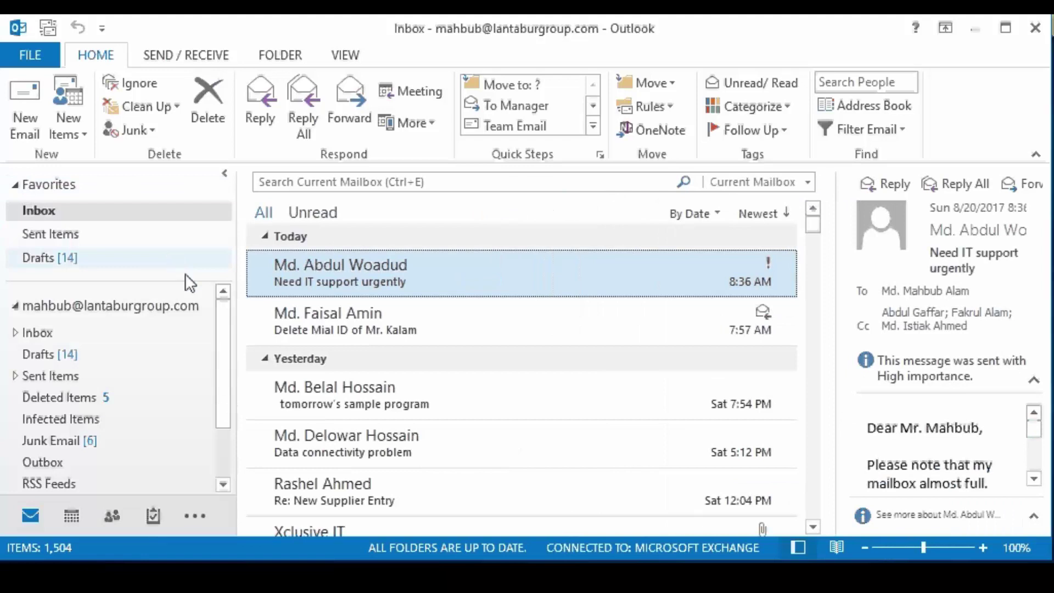
drag(223, 312, 221, 371)
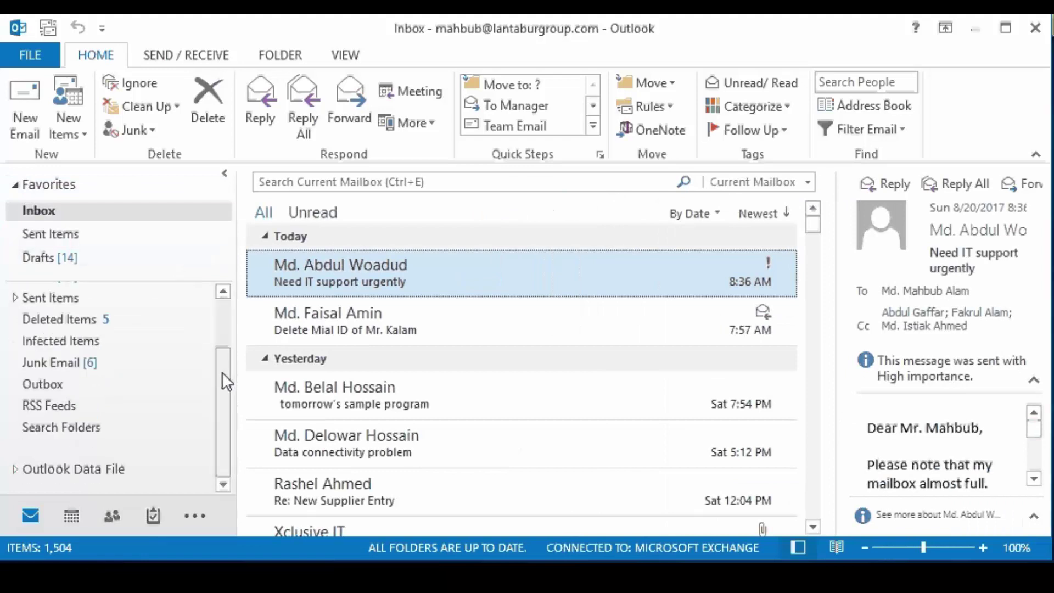
click(16, 469)
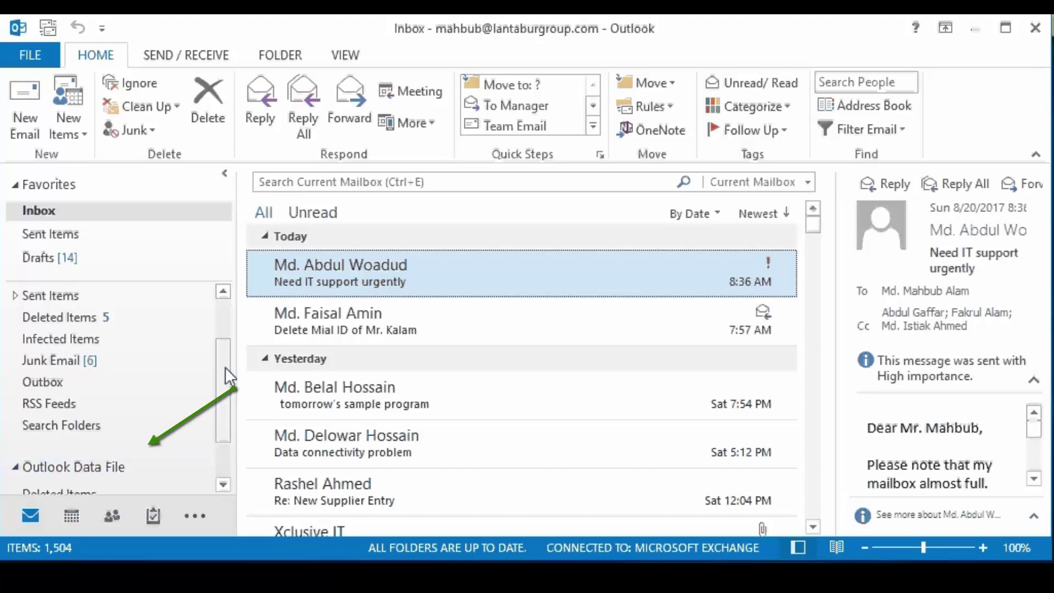
drag(225, 367, 224, 402)
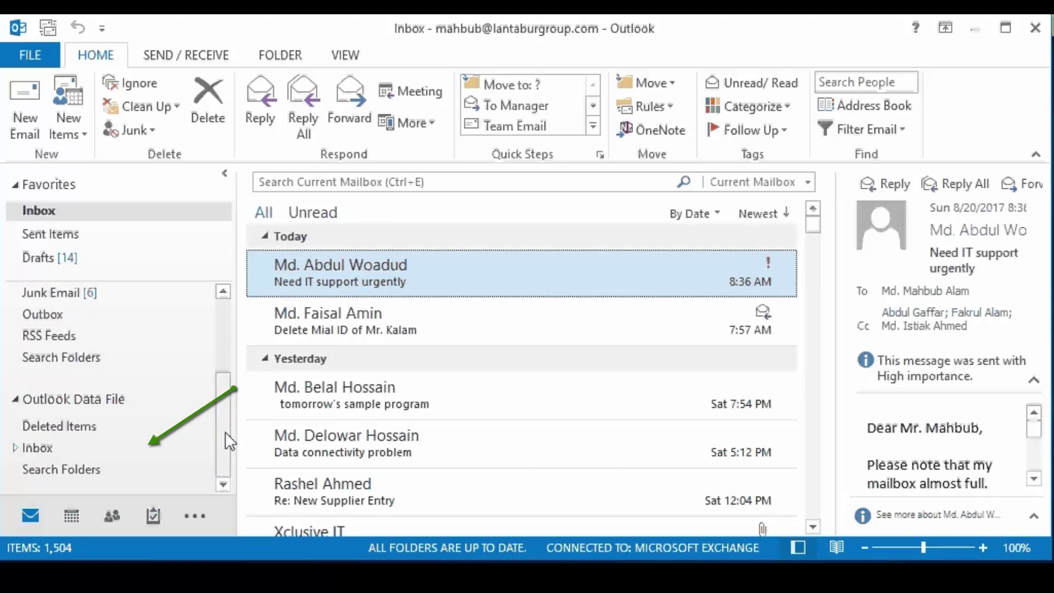
click(15, 447)
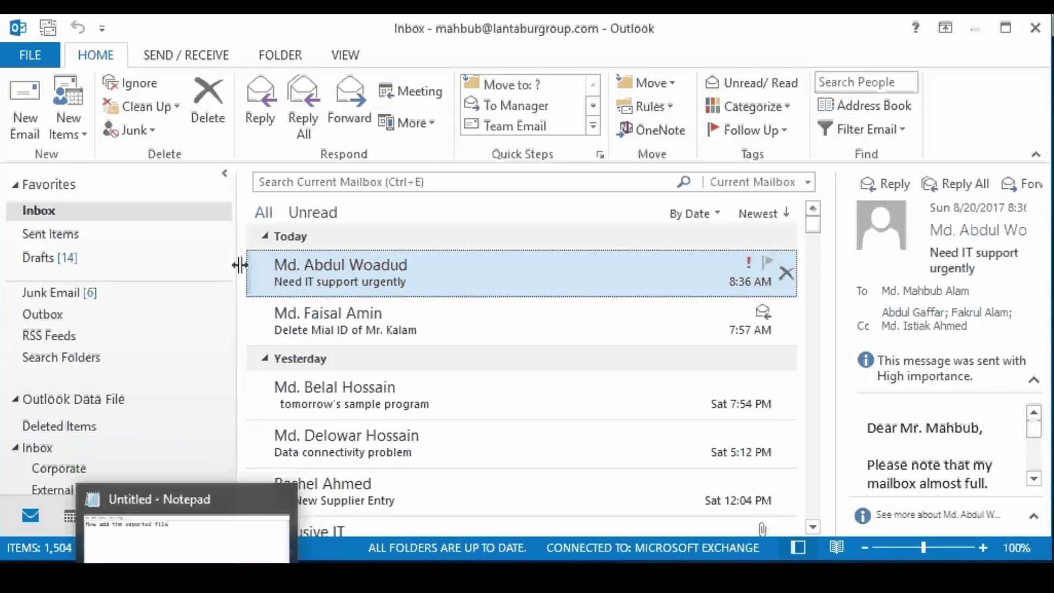
mouse_move(225, 367)
mouse_down()
mouse_move(229, 284)
mouse_move(223, 375)
mouse_up()
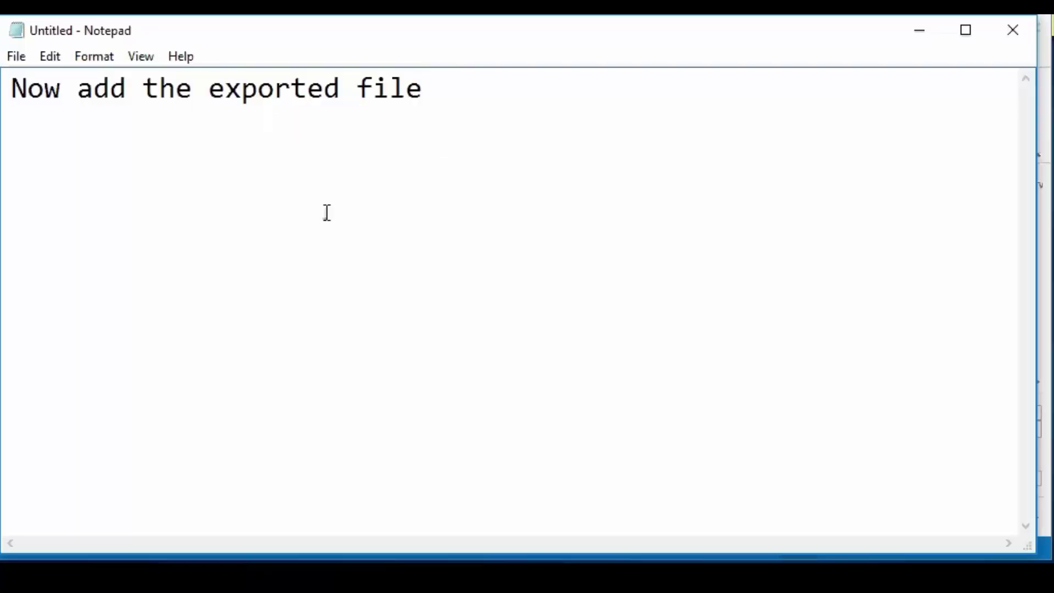
Step: Replace the Notepad note with "Now you can see the same thing" and, on the line below, "just double."
key(ctrl+a)
text(Now you )
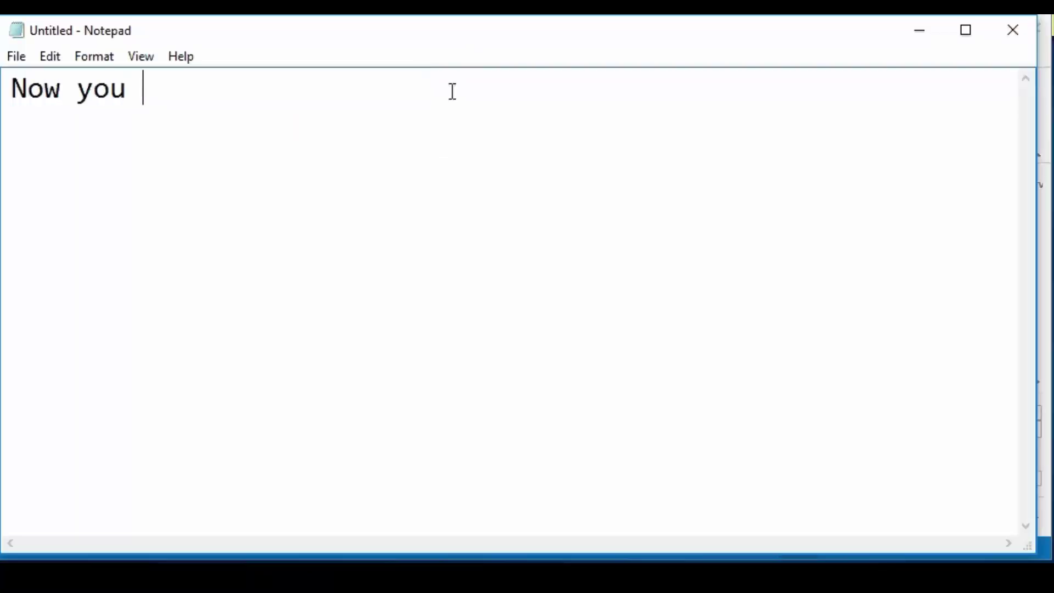
text(can see the same th)
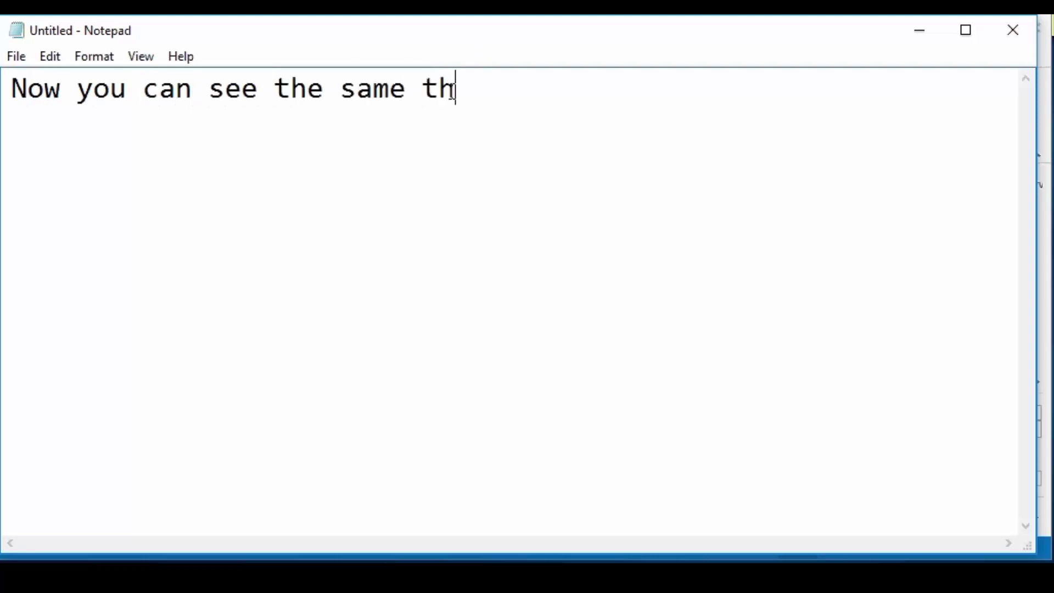
text(ing)
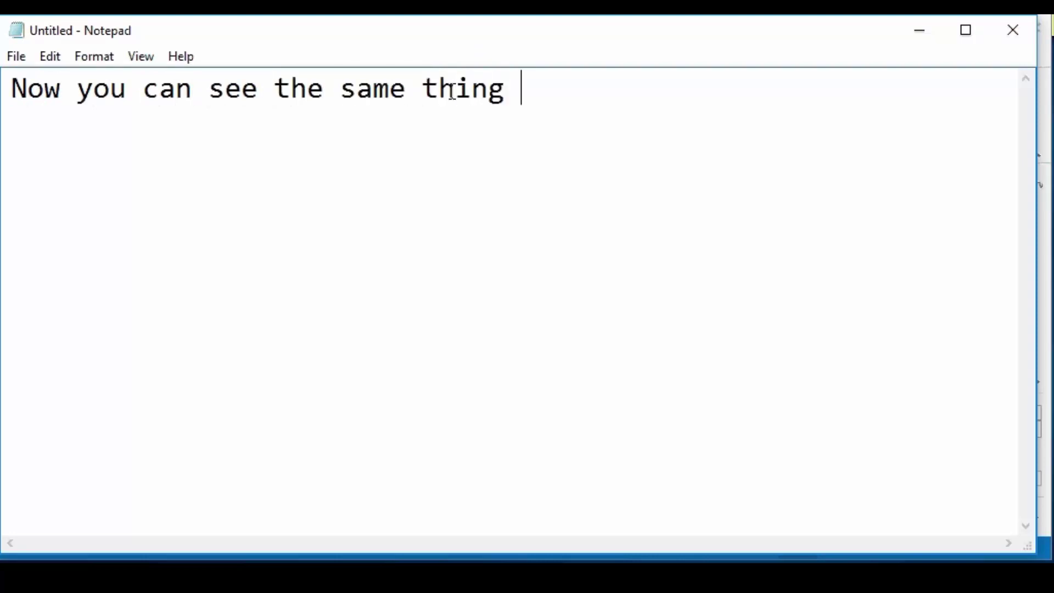
text(just double)
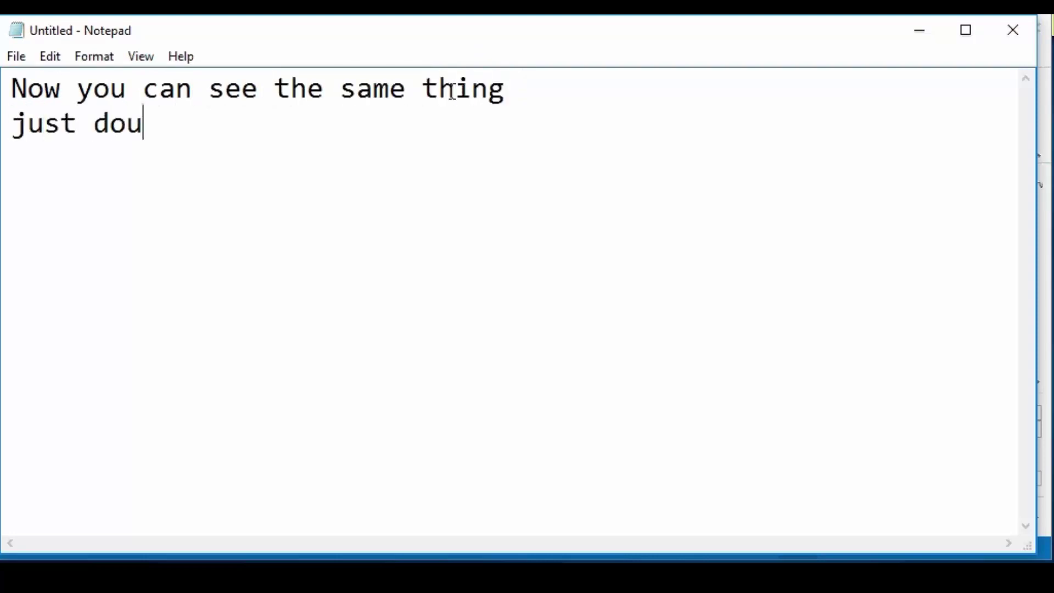
text(.)
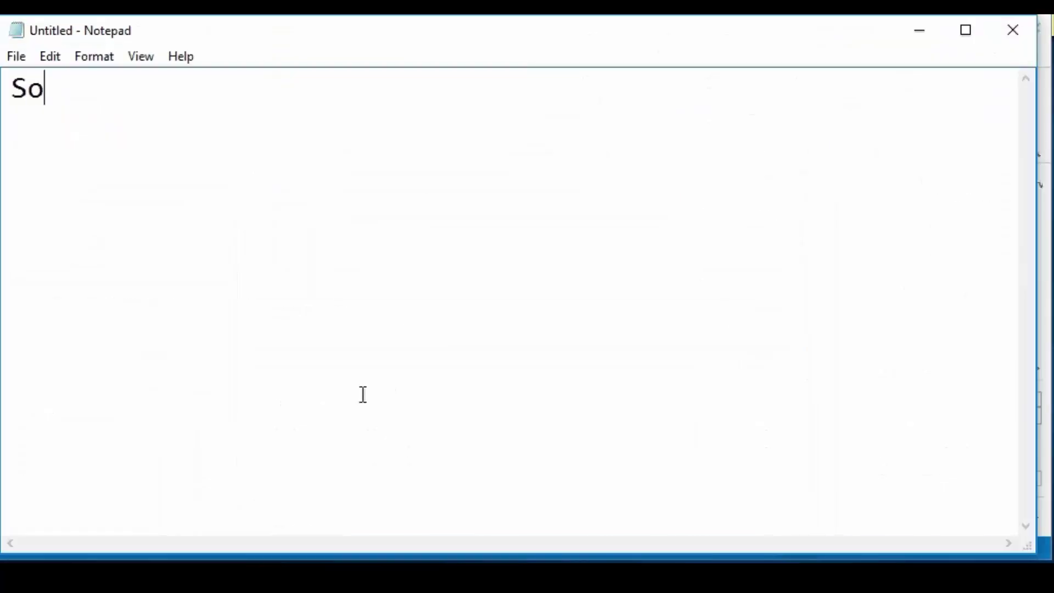
Step: Rewrite the note as "So delete mail from server." and, below a blank line, "Just go to browser and delete"
text(delete mail)
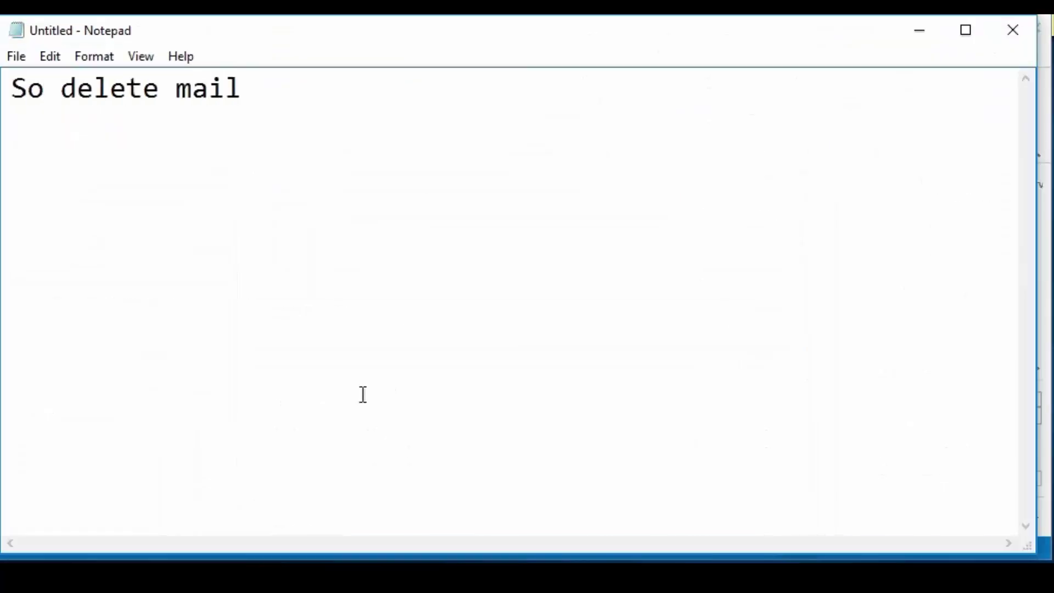
text( from server.)
key(Return)
key(Return)
text(Just go to browser.)
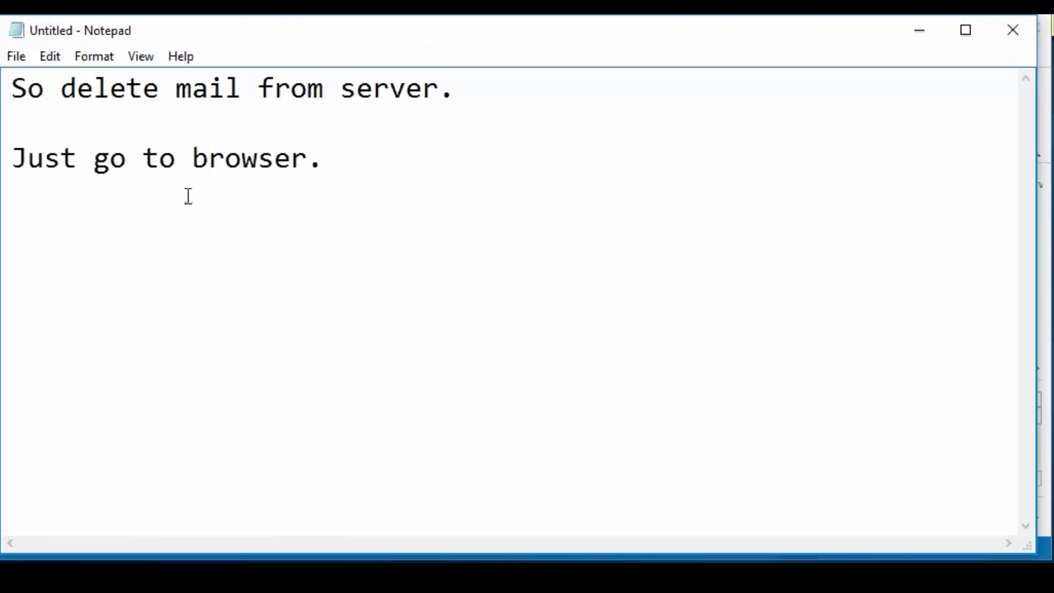
key(BackSpace)
text(and delete)
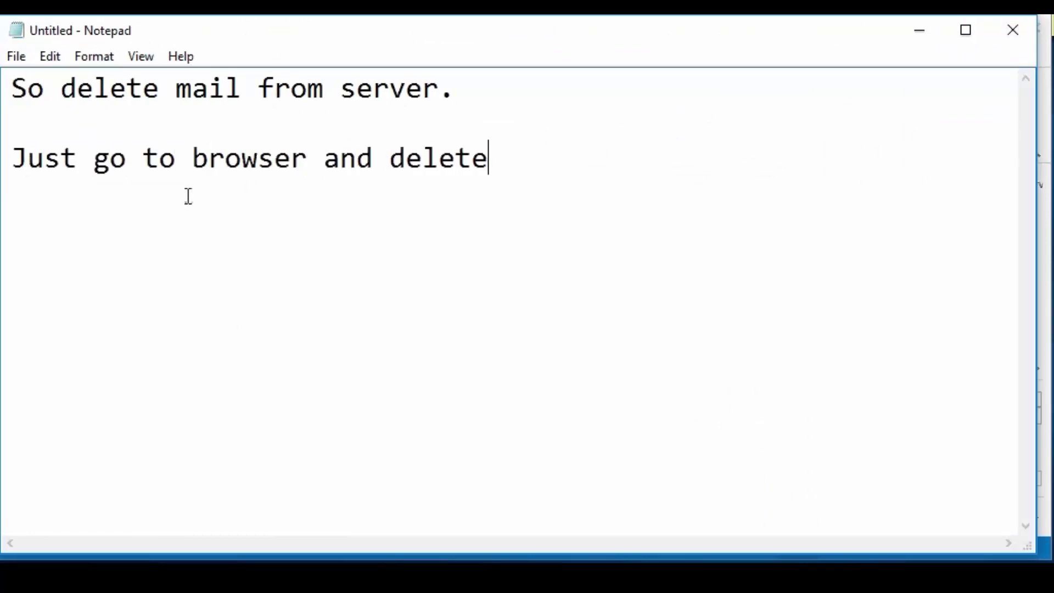
key(alt+Tab)
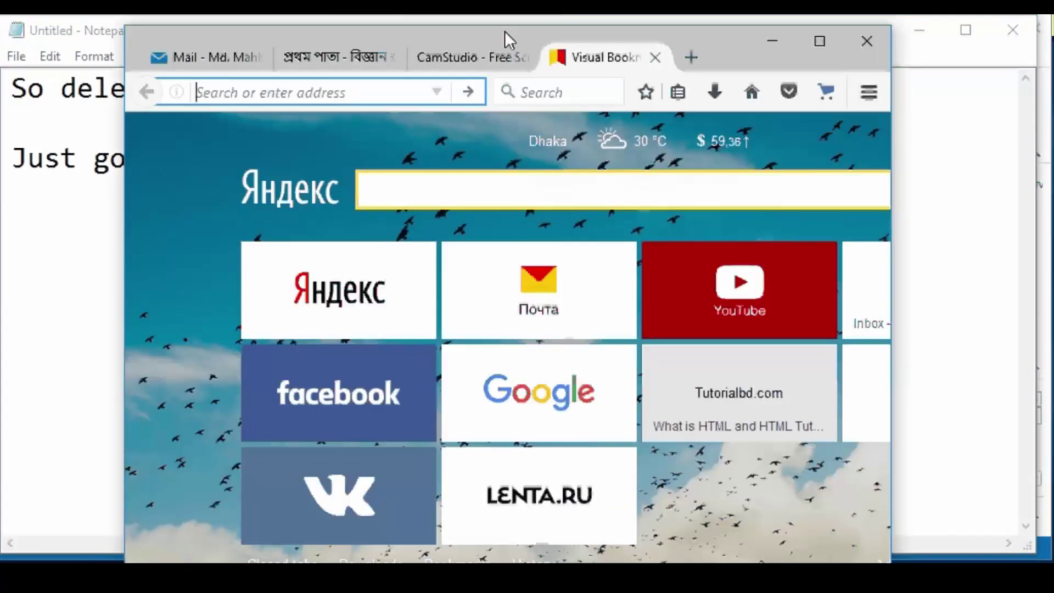
text(https://mail)
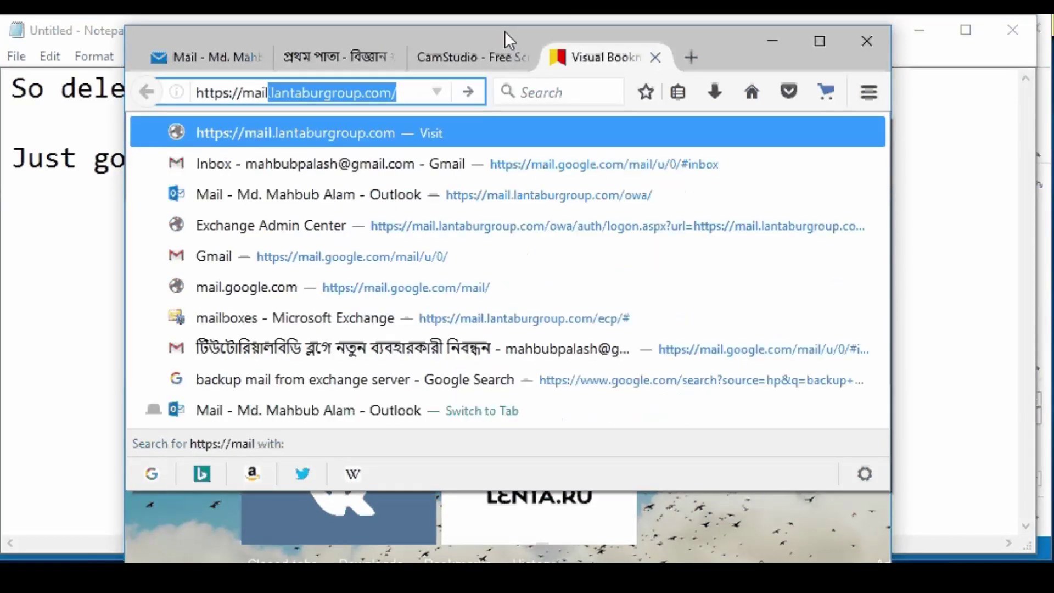
key(Return)
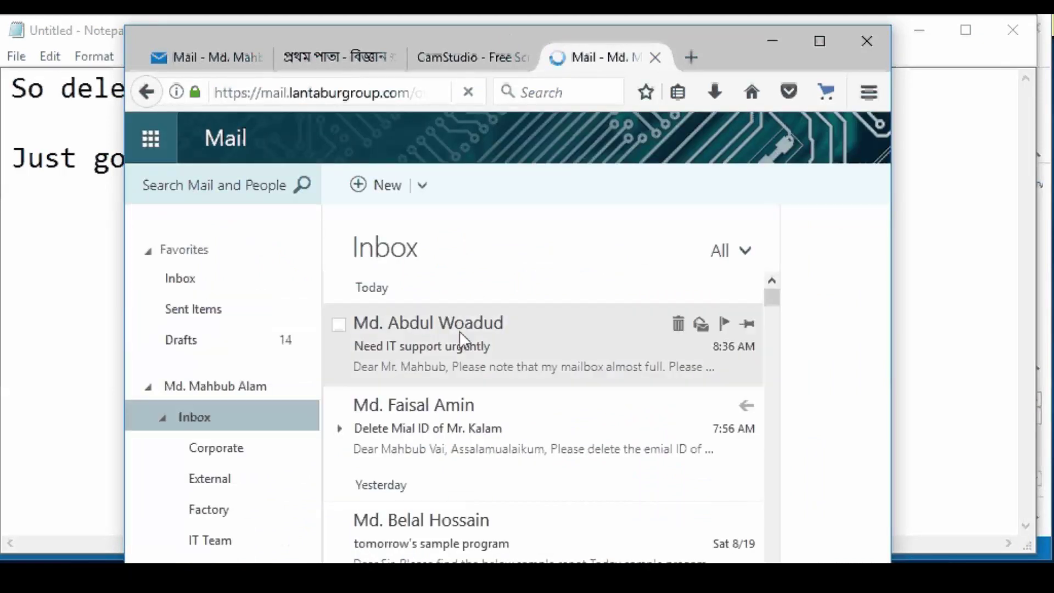
Step: Delete the "Need IT support urgently" and "tomorrow's sample program" messages from the webmail Inbox
click(459, 332)
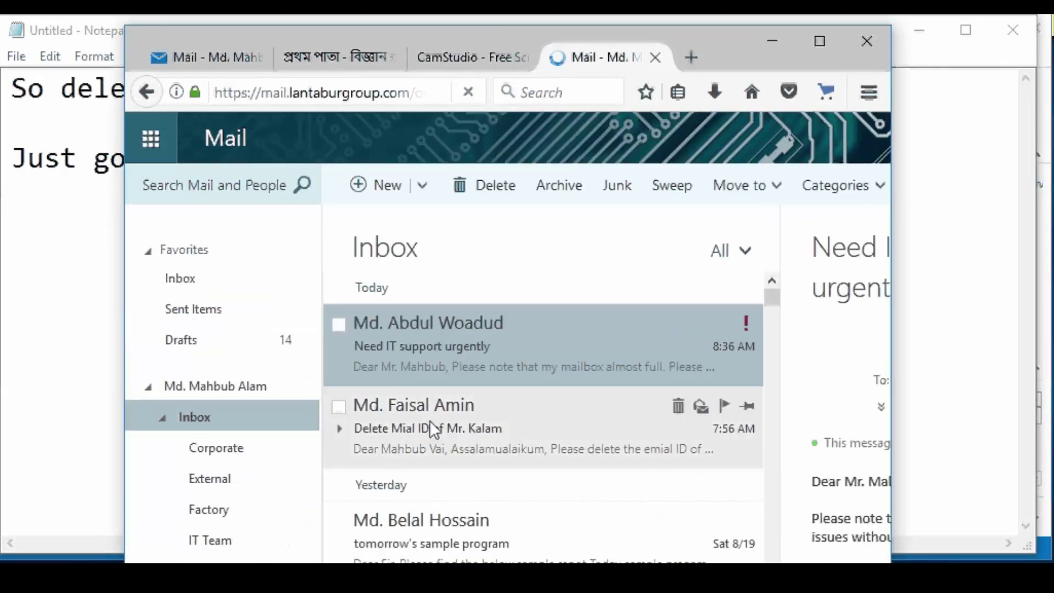
click(477, 196)
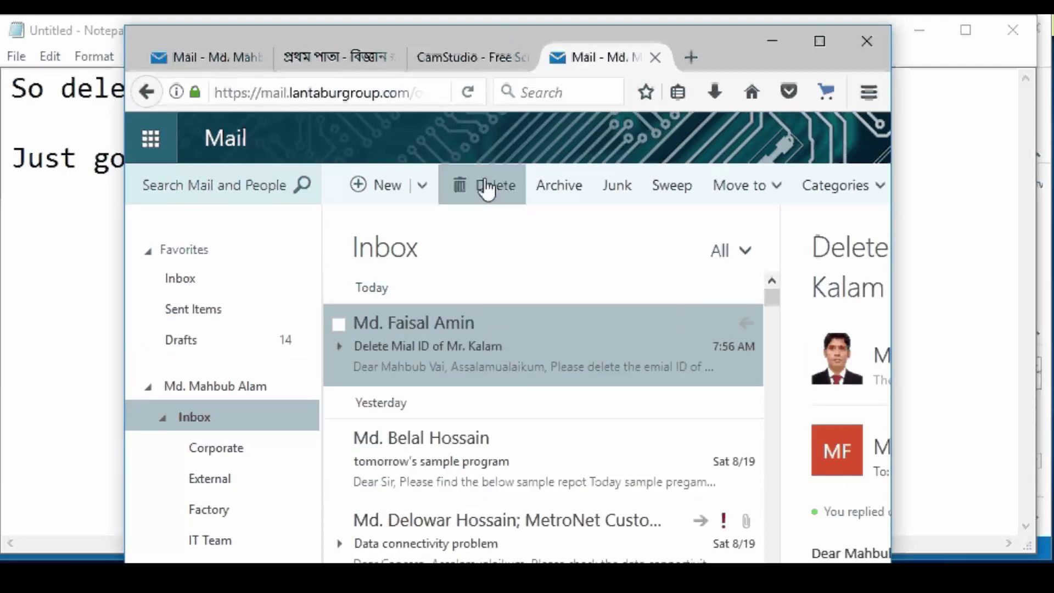
click(454, 441)
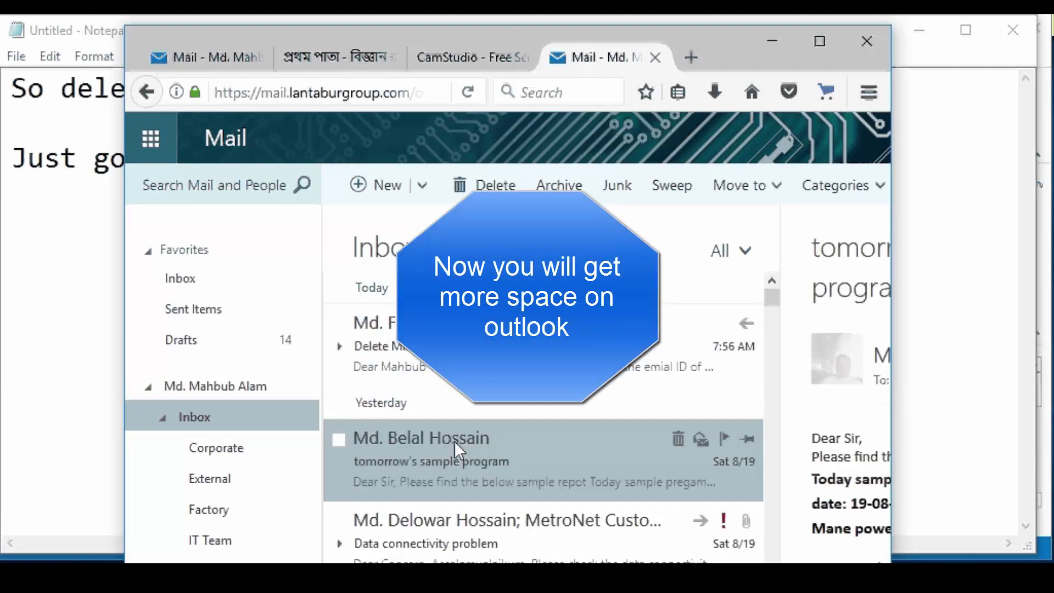
click(469, 186)
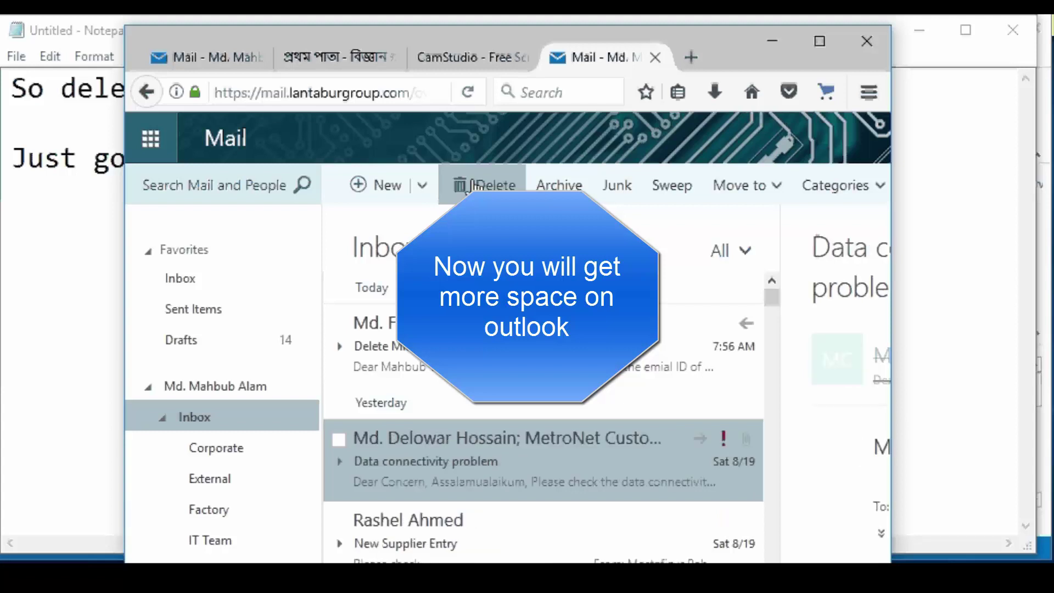
scroll(314, 415, down, 3)
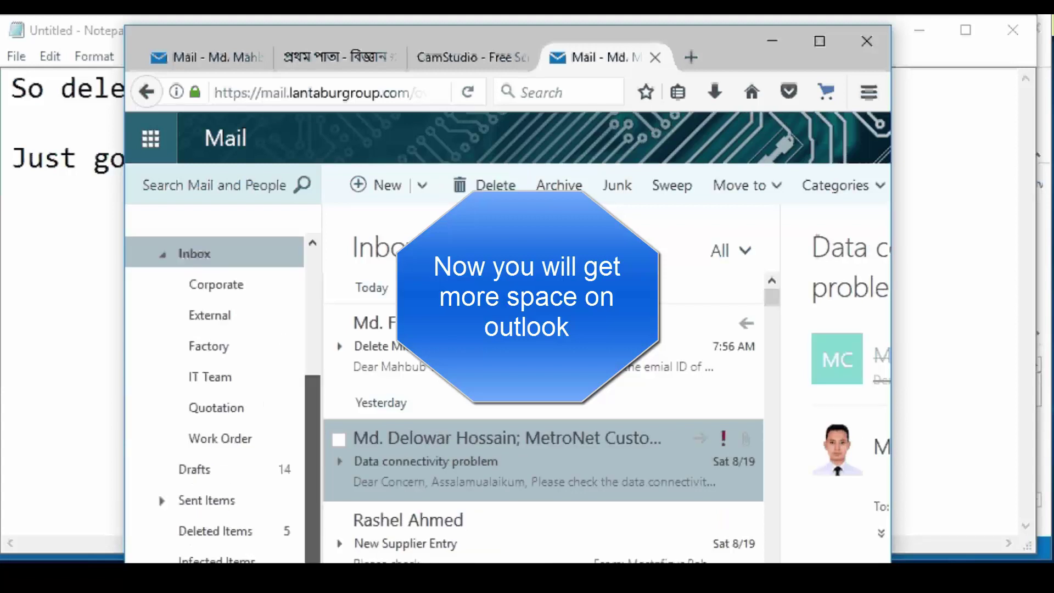